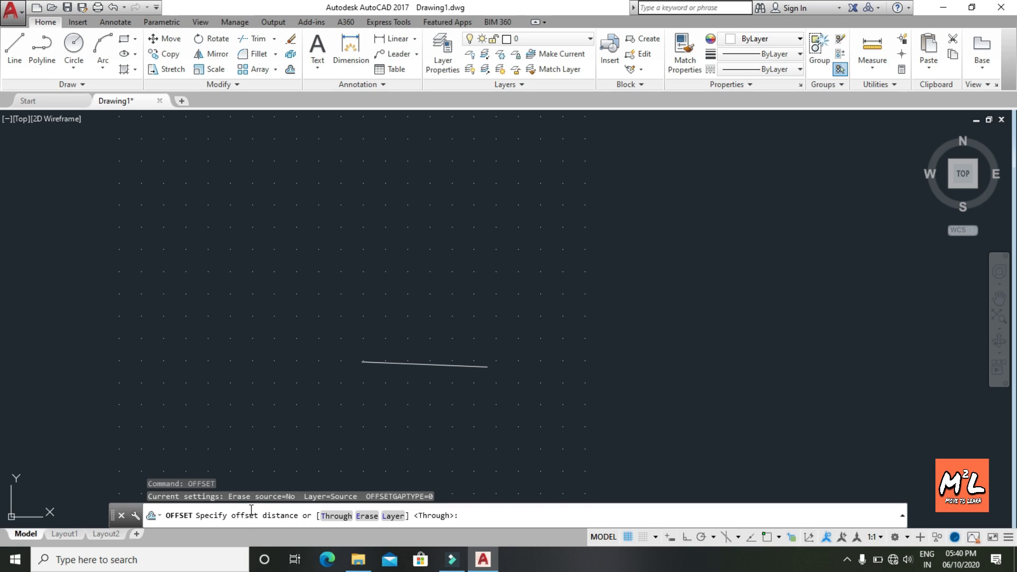
# Step: Offset the slanted line by 10 units once above and once below the original, and end the Offset command
pyautogui.write('10')
pyautogui.press('Return')
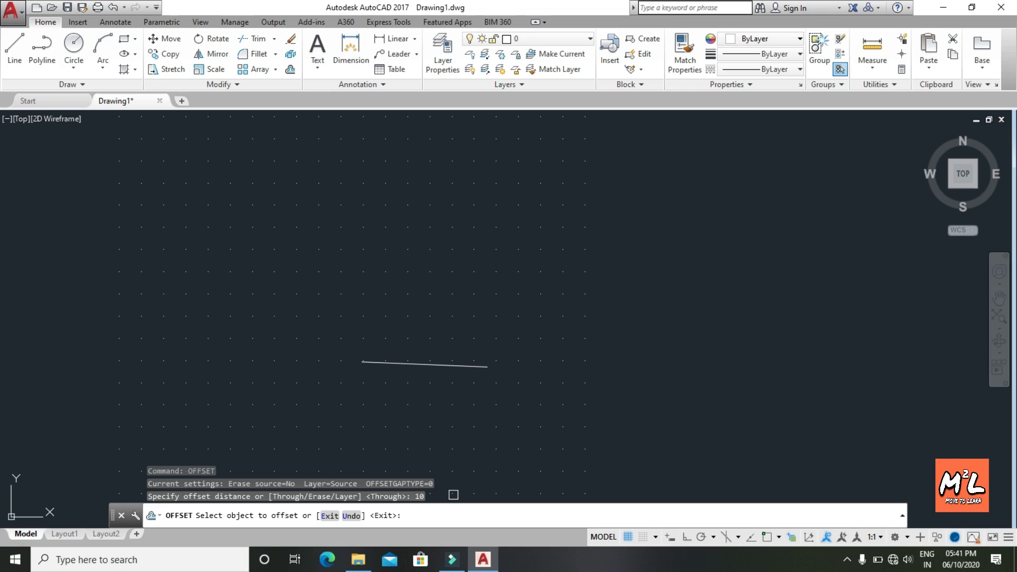
pyautogui.click(446, 364)
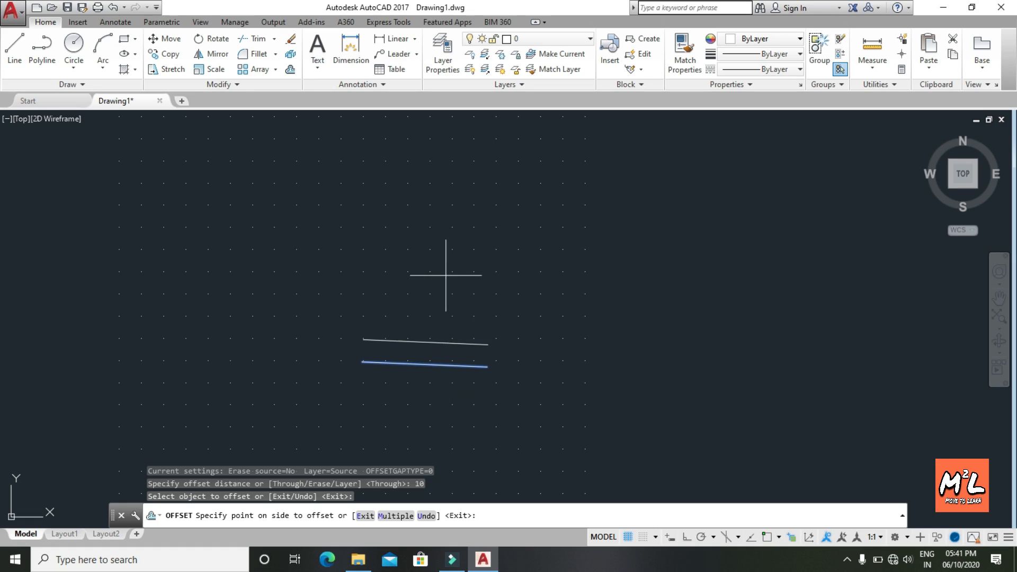
pyautogui.click(437, 303)
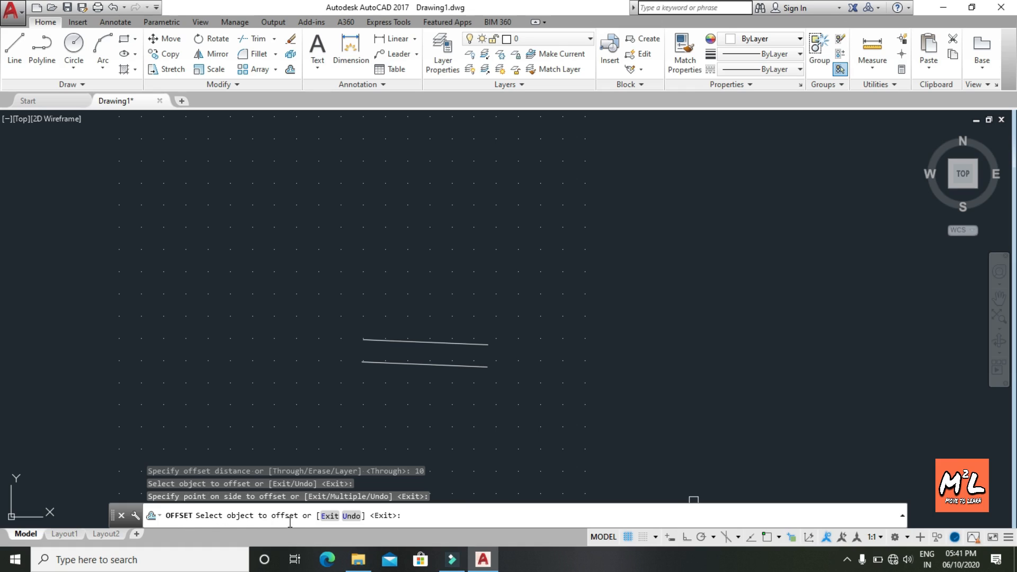
pyautogui.click(442, 366)
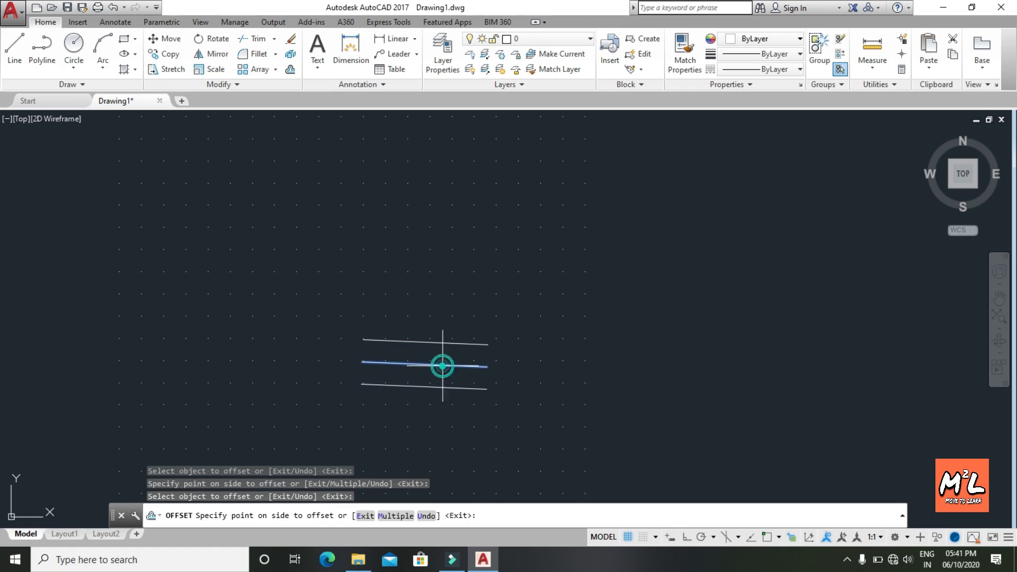
pyautogui.click(414, 443)
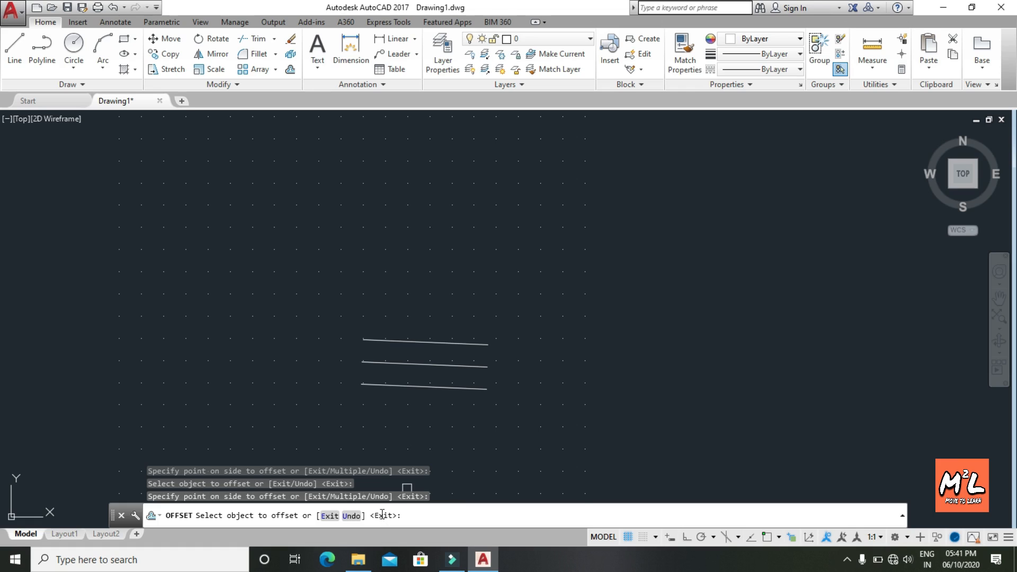
pyautogui.press('Return')
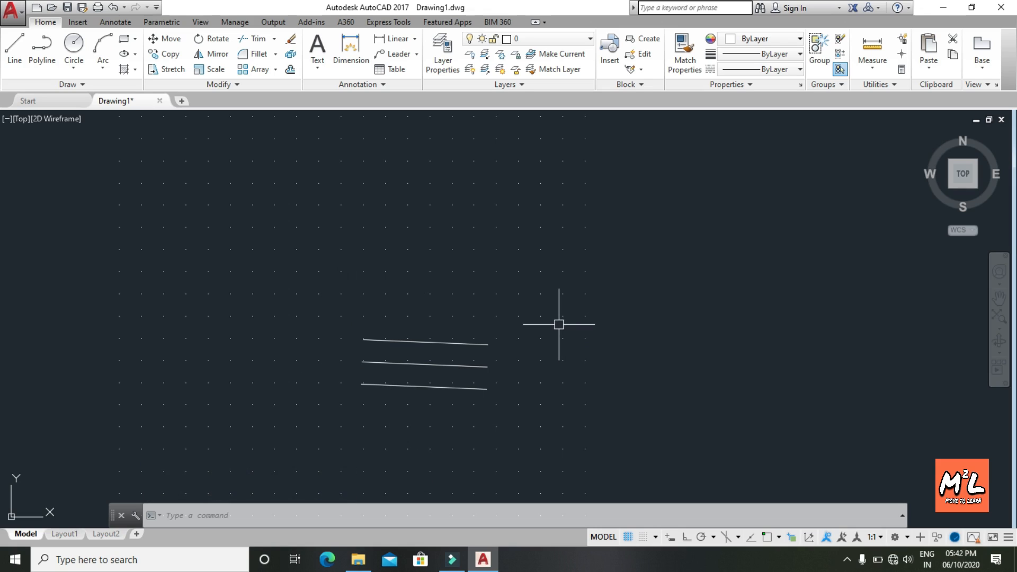
pyautogui.write('off')
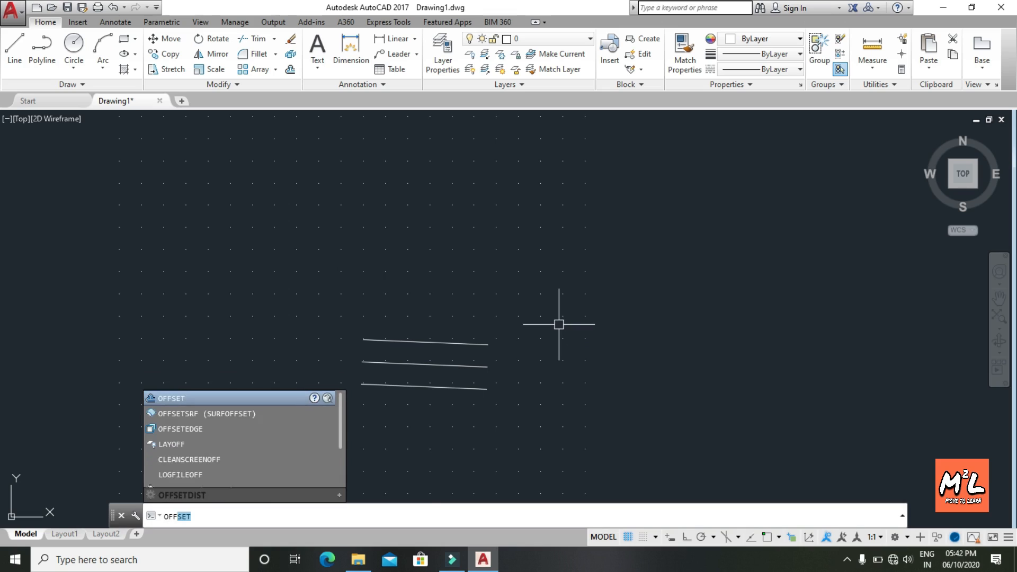
pyautogui.press('Return')
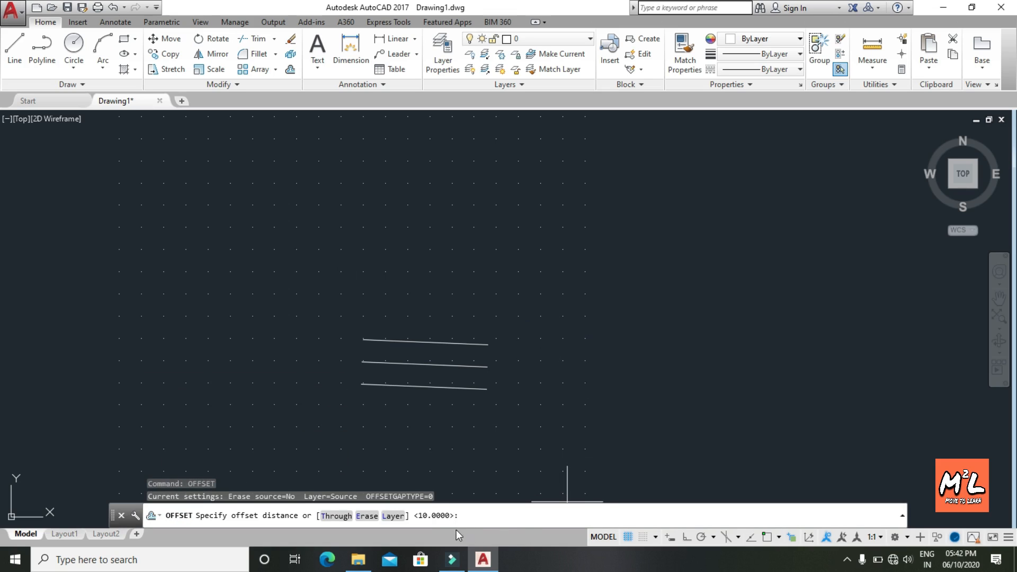
pyautogui.click(335, 521)
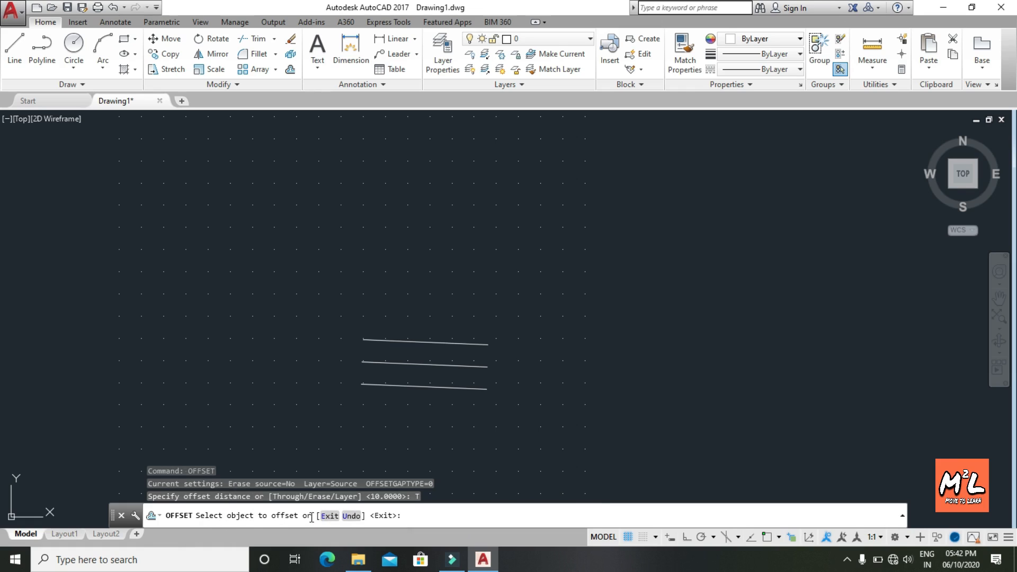
pyautogui.press('Escape')
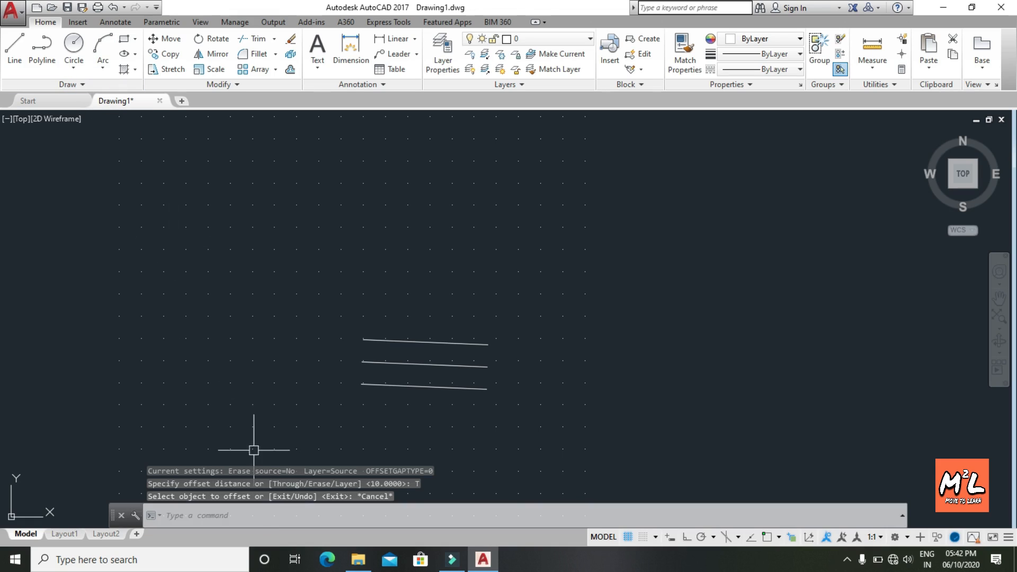
# Step: Draw an L shape above the three parallel lines, with a vertical line down and a horizontal line from its lower end
pyautogui.write('l')
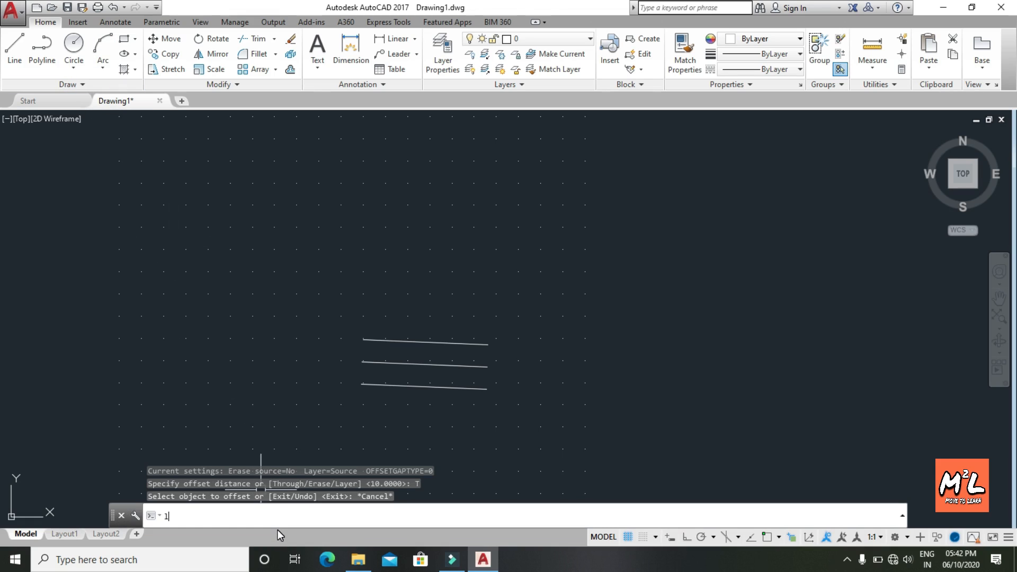
pyautogui.press('Return')
pyautogui.click(386, 147)
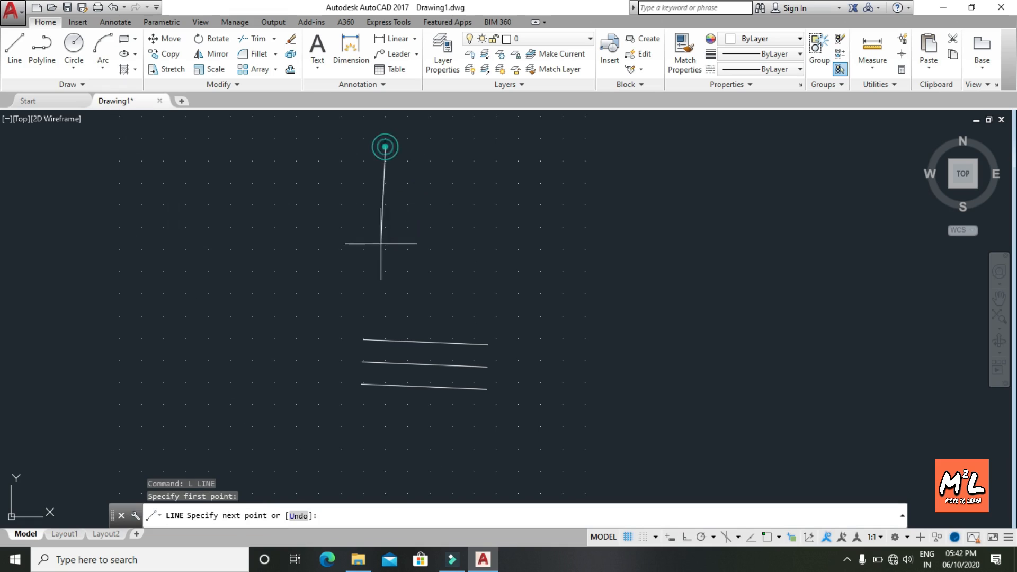
pyautogui.click(387, 281)
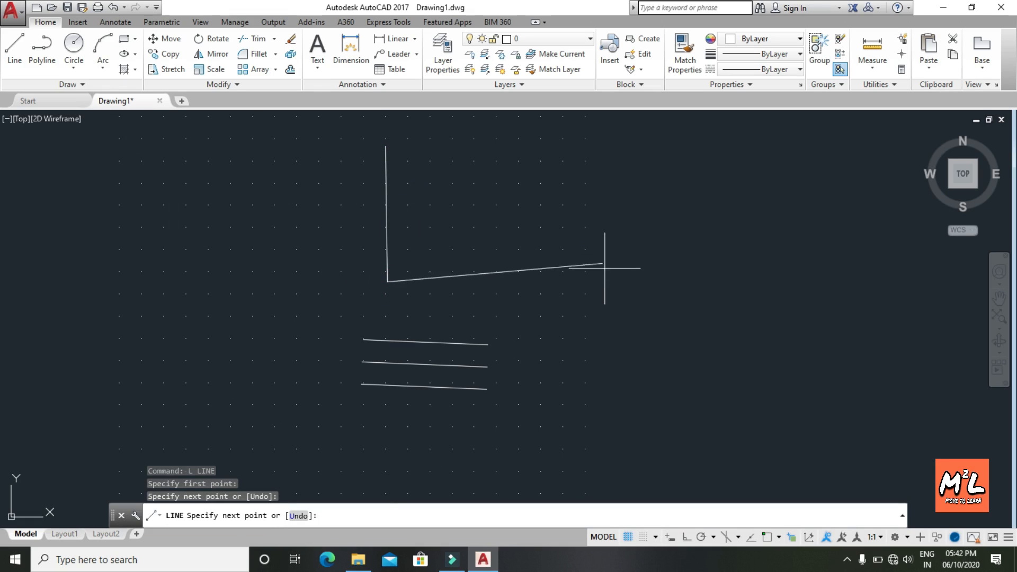
pyautogui.click(549, 282)
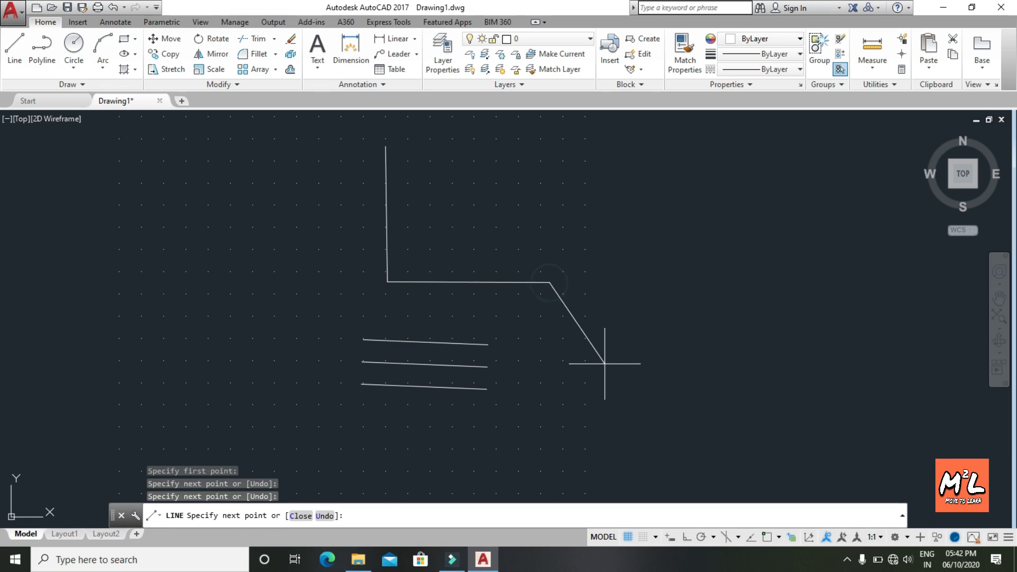
pyautogui.press('Return')
pyautogui.scroll(2, 509, 241)
pyautogui.scroll(-4, 493, 206)
pyautogui.scroll(2, 510, 136)
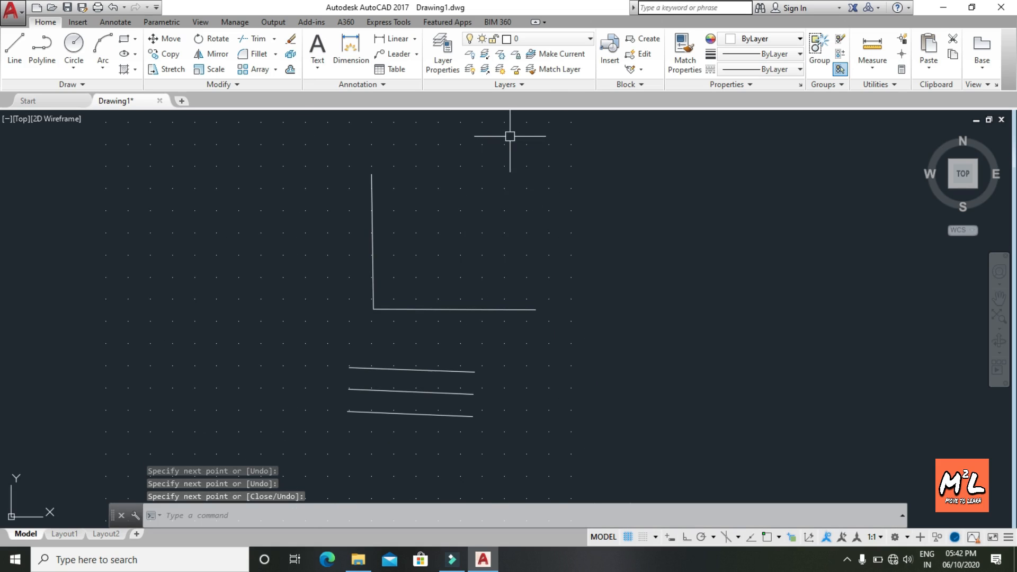
# Step: Offset the L shape's horizontal line 50 units downward using the Through option of Offset
pyautogui.click(354, 516)
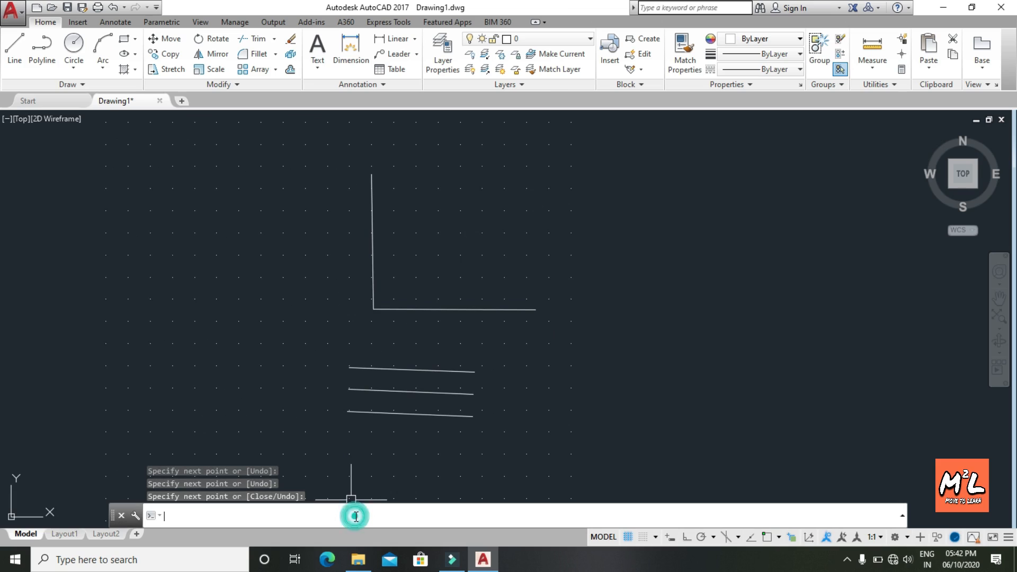
pyautogui.write('o')
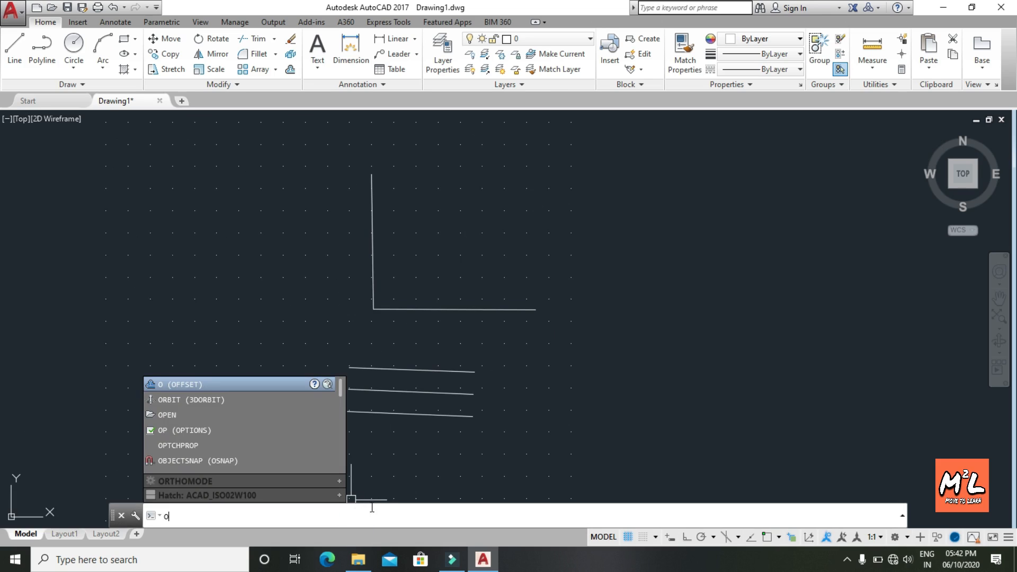
pyautogui.write('ff')
pyautogui.press('Return')
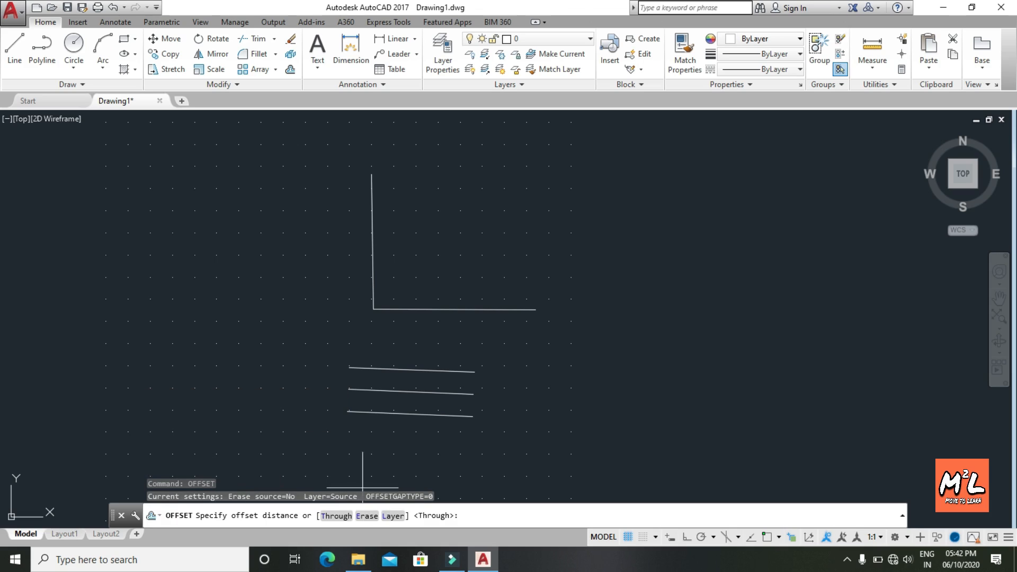
pyautogui.click(334, 516)
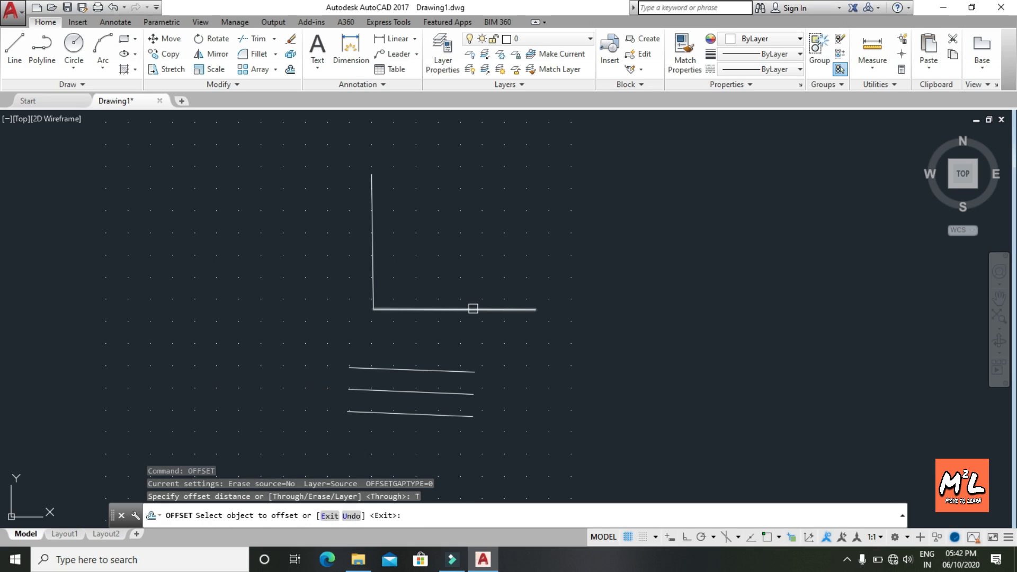
pyautogui.click(474, 309)
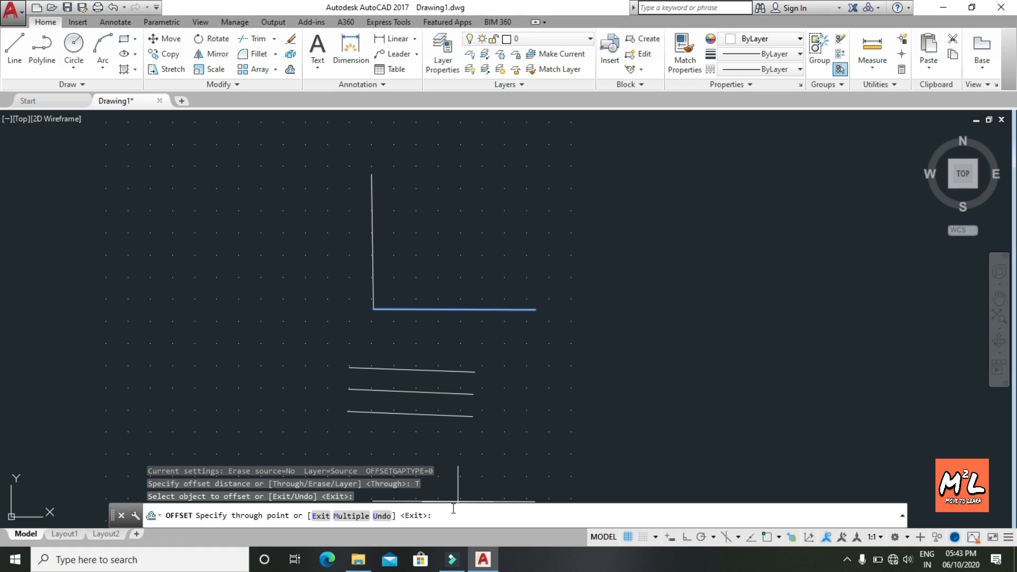
pyautogui.write('50')
pyautogui.press('Return')
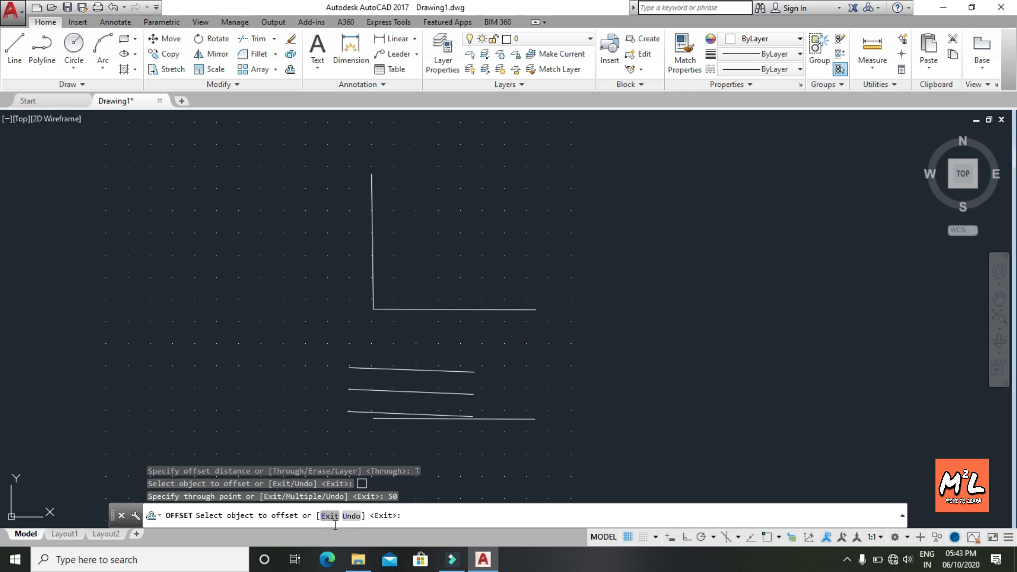
# Step: Offset the L shape's horizontal line 50 units upward as well, and exit the Offset command
pyautogui.click(413, 314)
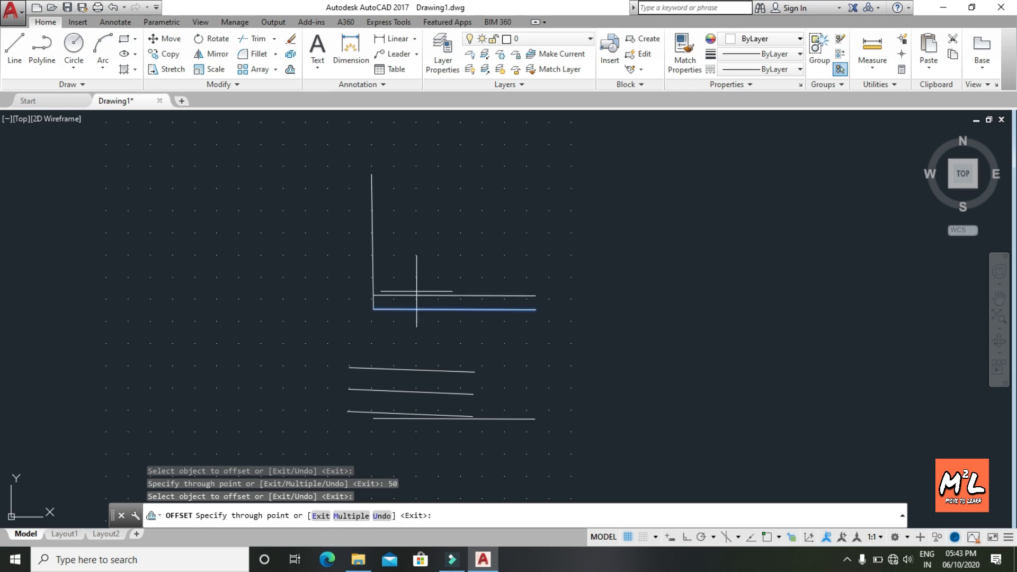
pyautogui.write('50')
pyautogui.press('Return')
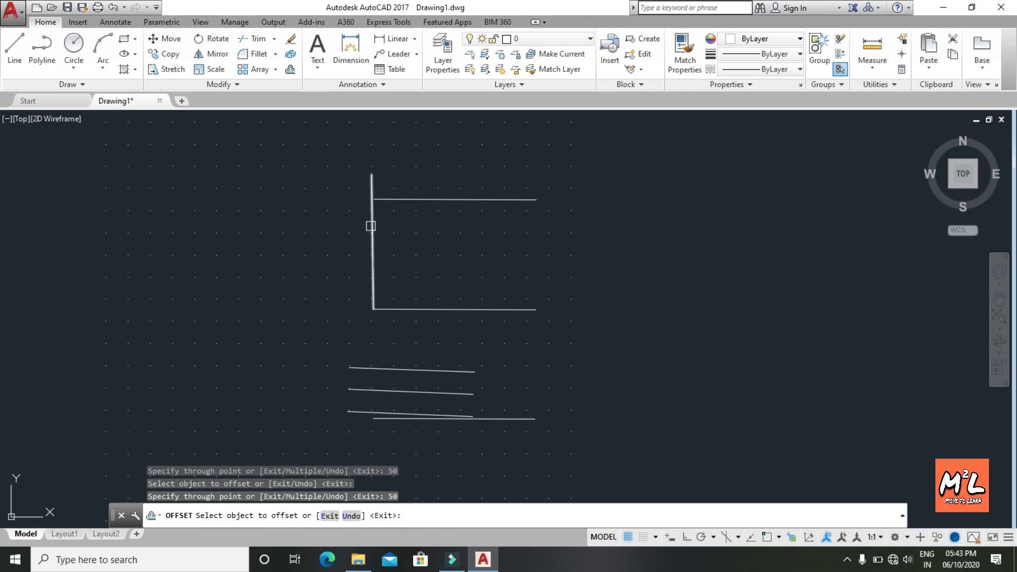
pyautogui.scroll(-2, 376, 201)
pyautogui.scroll(6, 377, 203)
pyautogui.scroll(-3, 377, 203)
pyautogui.scroll(-2, 491, 291)
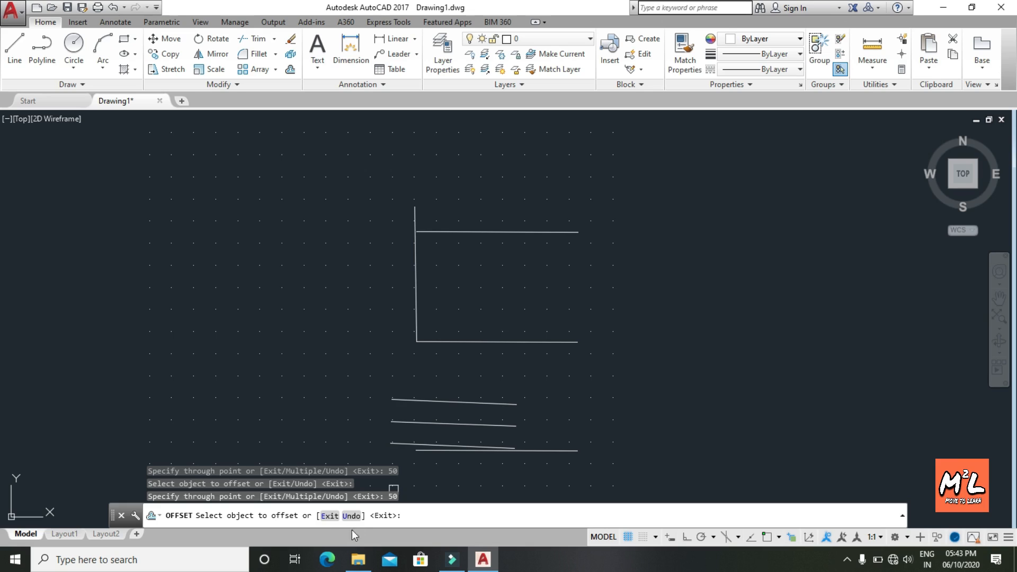
pyautogui.click(329, 515)
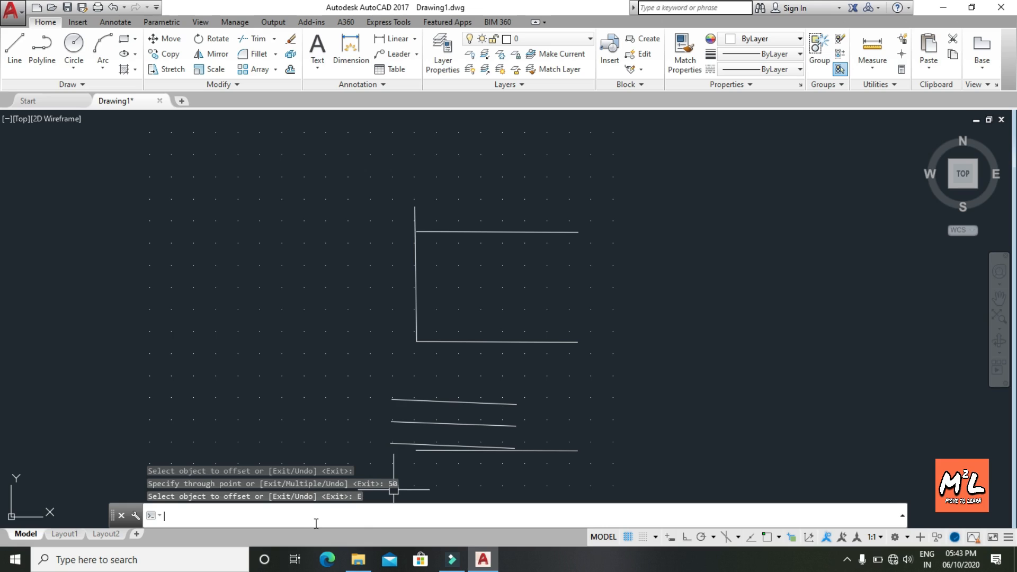
# Step: Offset the uppermost of the three slanted lines 20 units upward with the Erase source option set to Yes, and exit Offset
pyautogui.write('off')
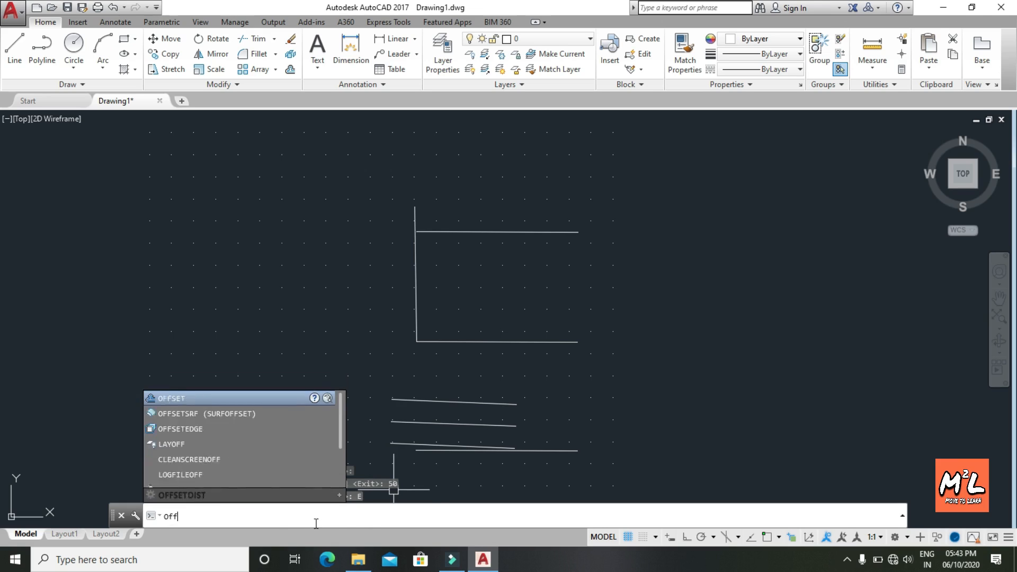
pyautogui.press('Return')
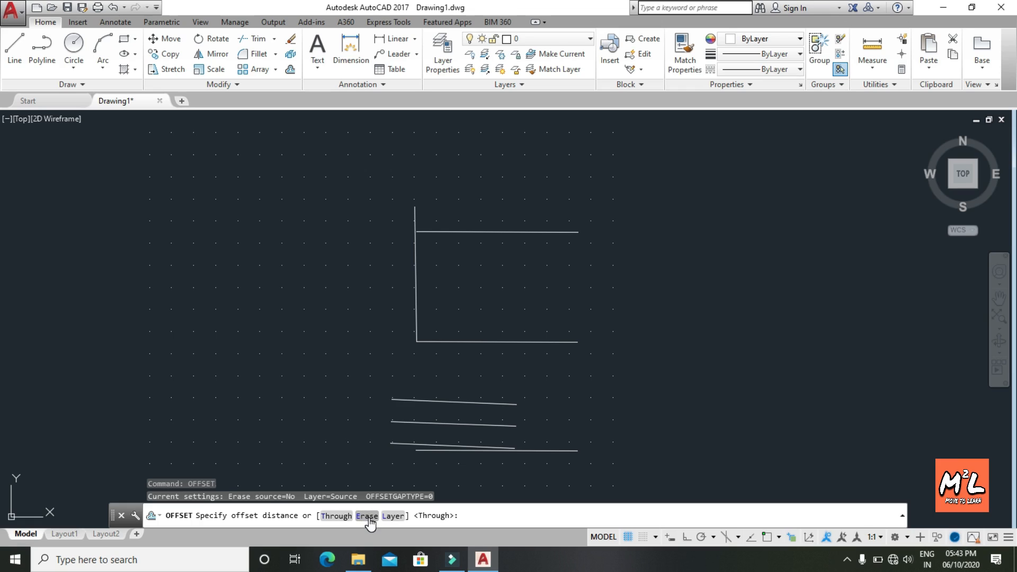
pyautogui.click(367, 516)
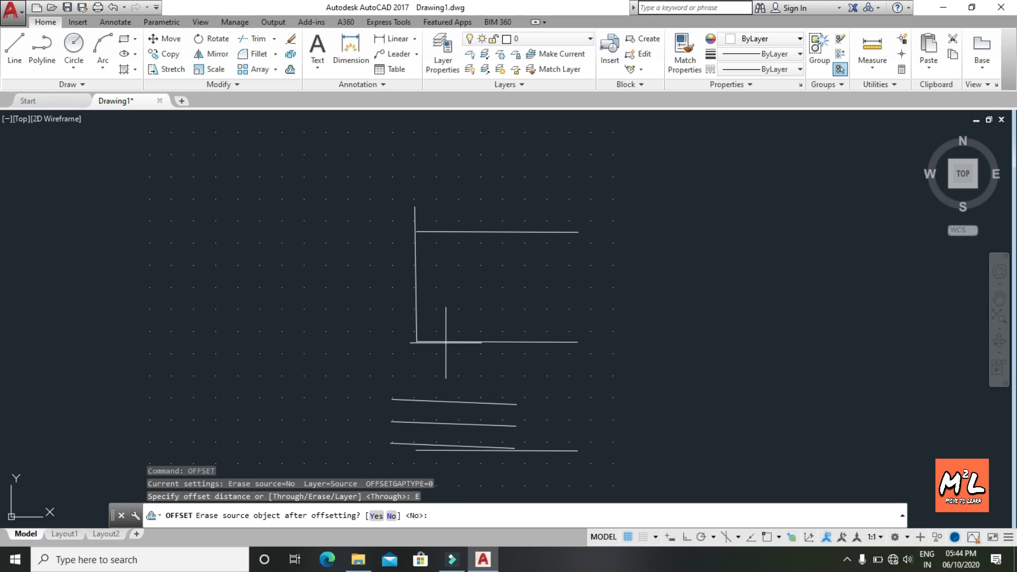
pyautogui.click(376, 515)
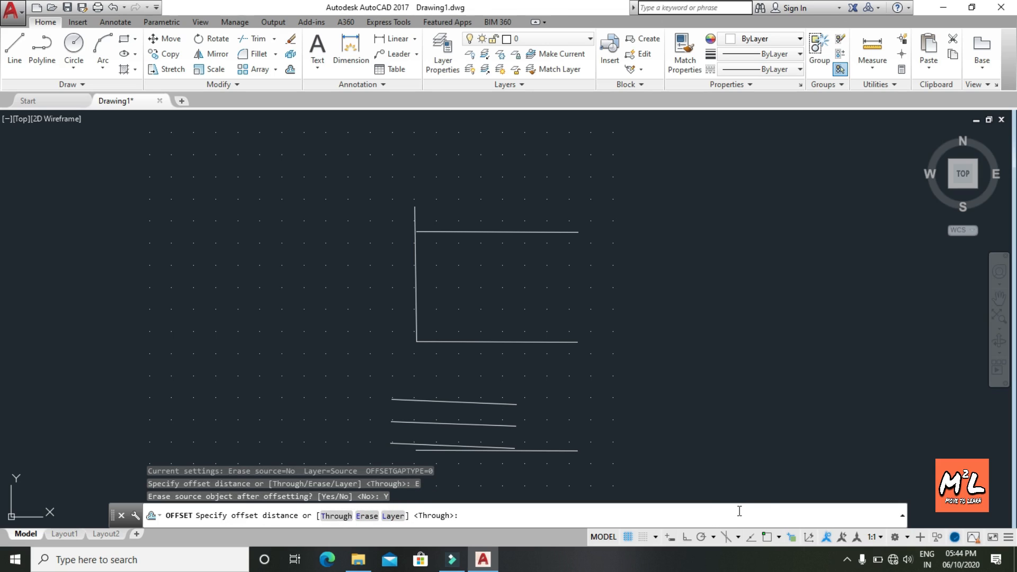
pyautogui.write('20')
pyautogui.press('Return')
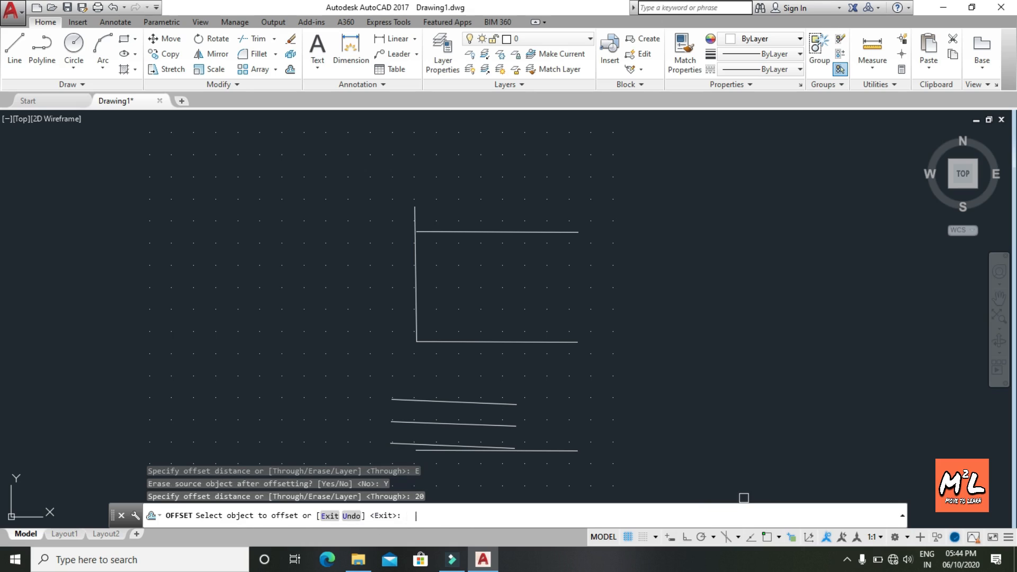
pyautogui.click(468, 402)
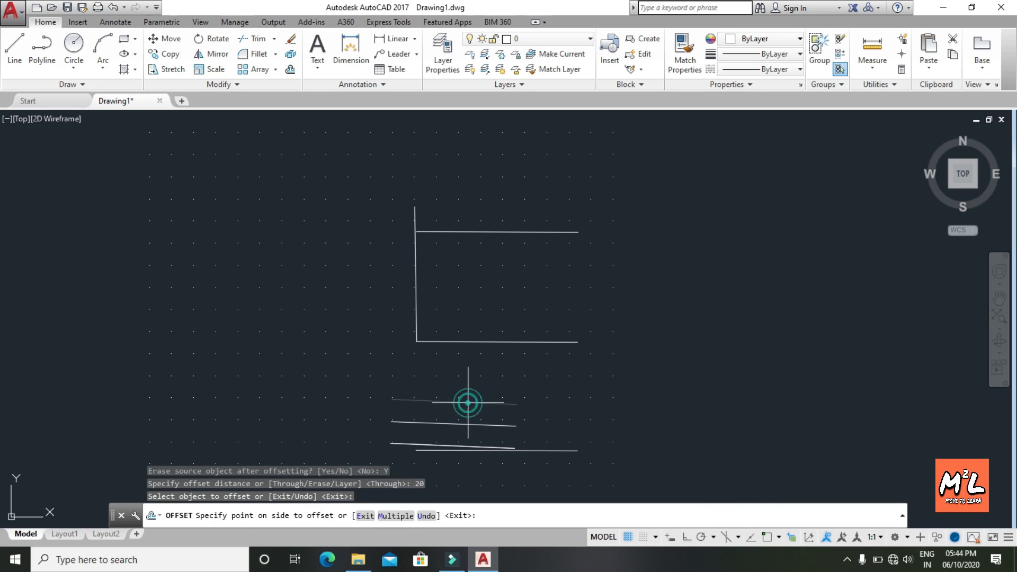
pyautogui.click(460, 354)
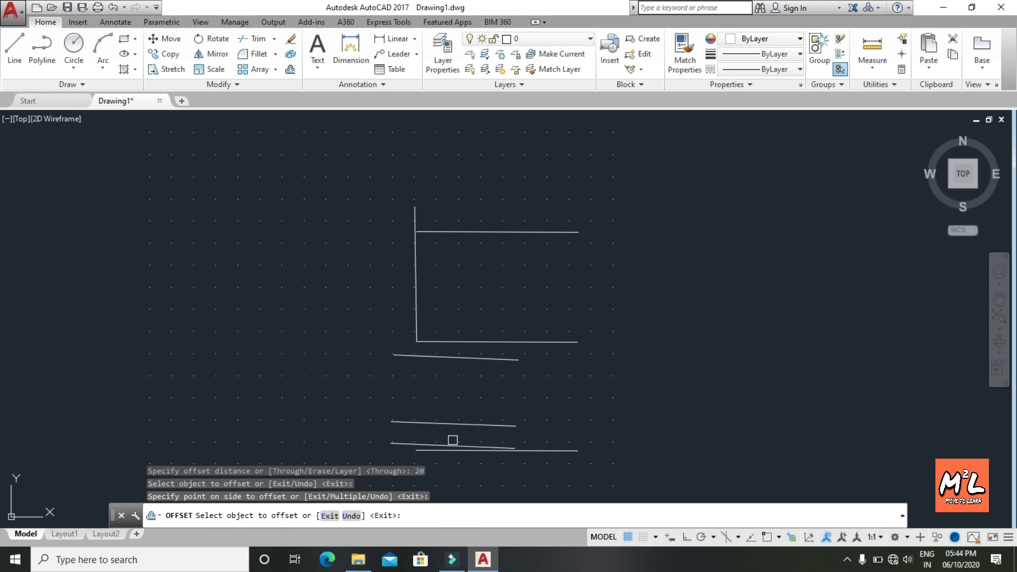
pyautogui.click(324, 516)
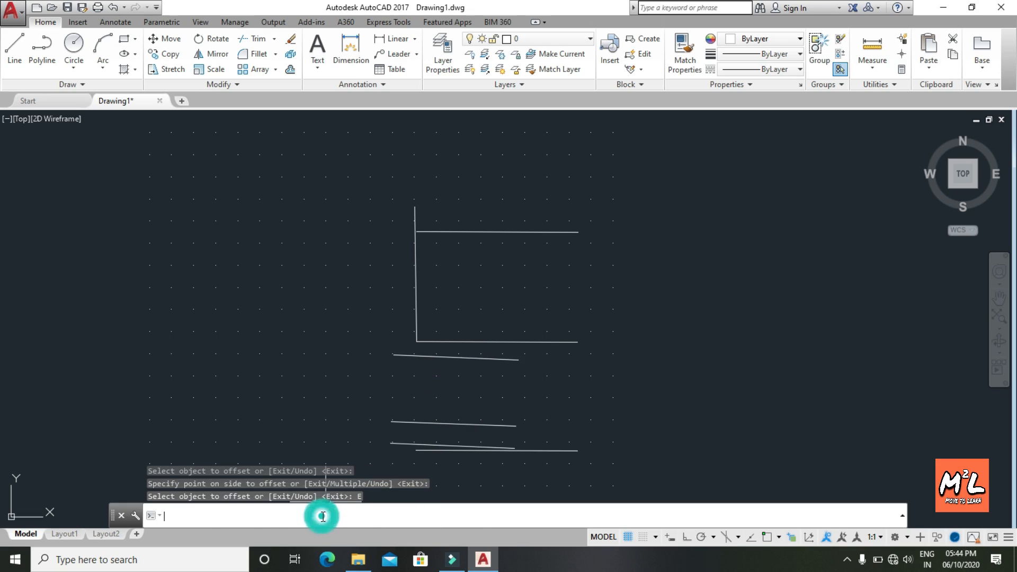
pyautogui.write('oo')
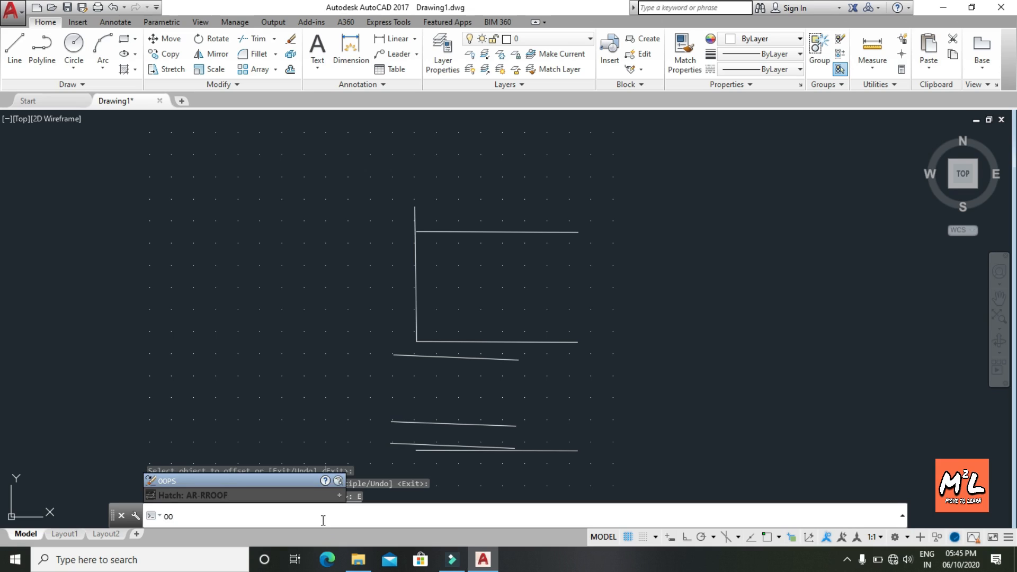
pyautogui.write('ff')
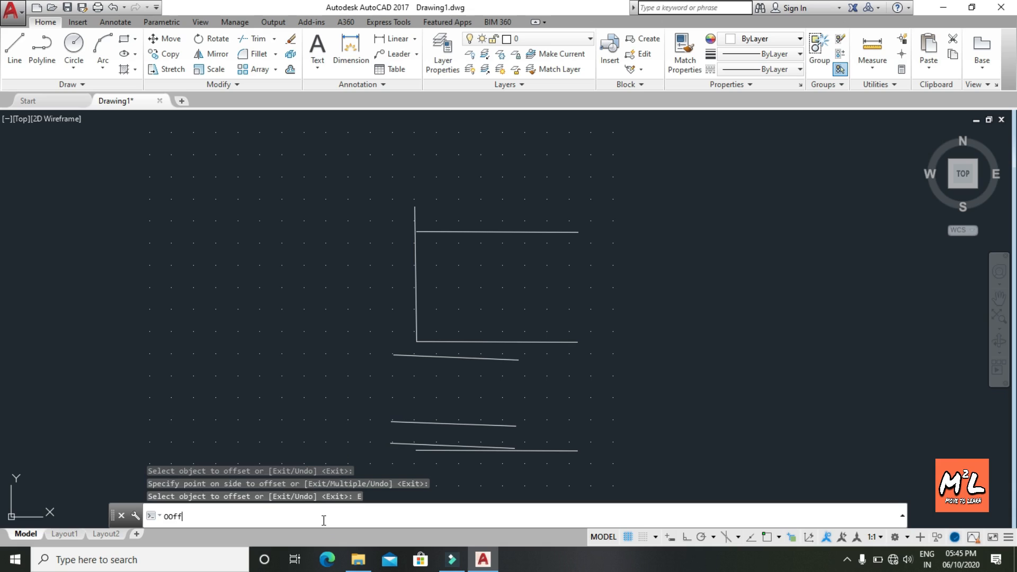
pyautogui.press('Return')
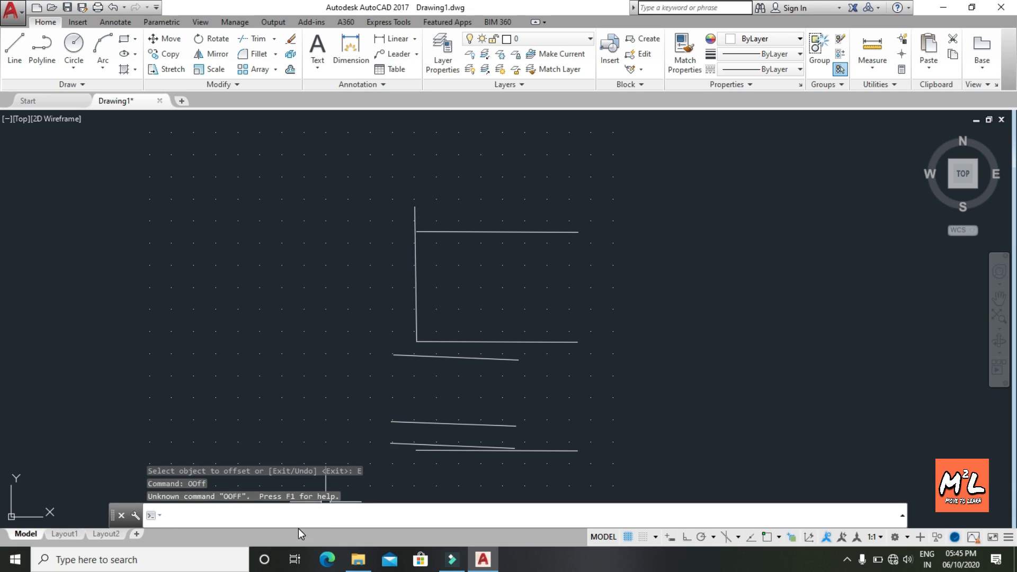
# Step: Set the Erase source option of Offset to No and leave the command without offsetting anything
pyautogui.write('o')
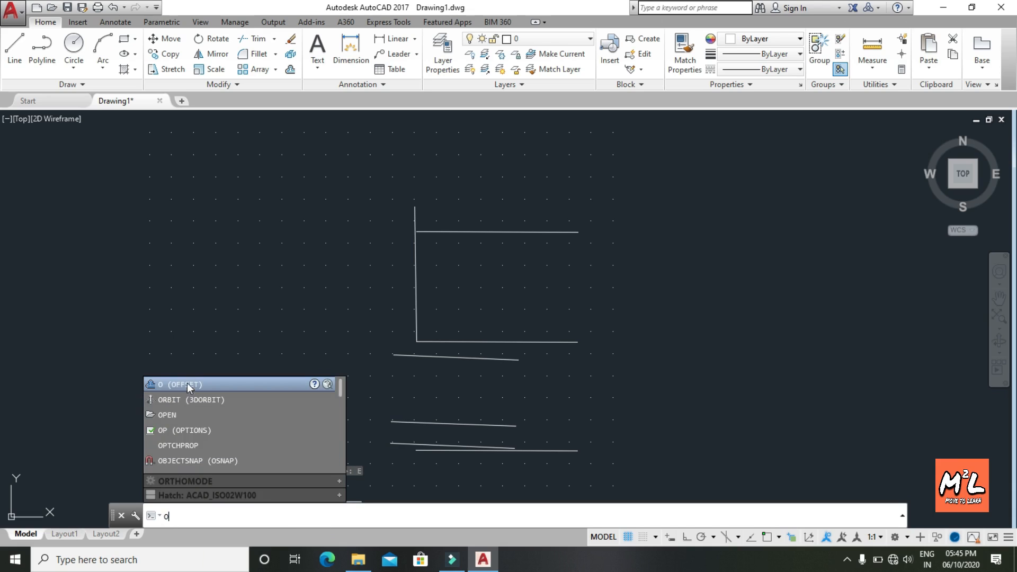
pyautogui.click(186, 386)
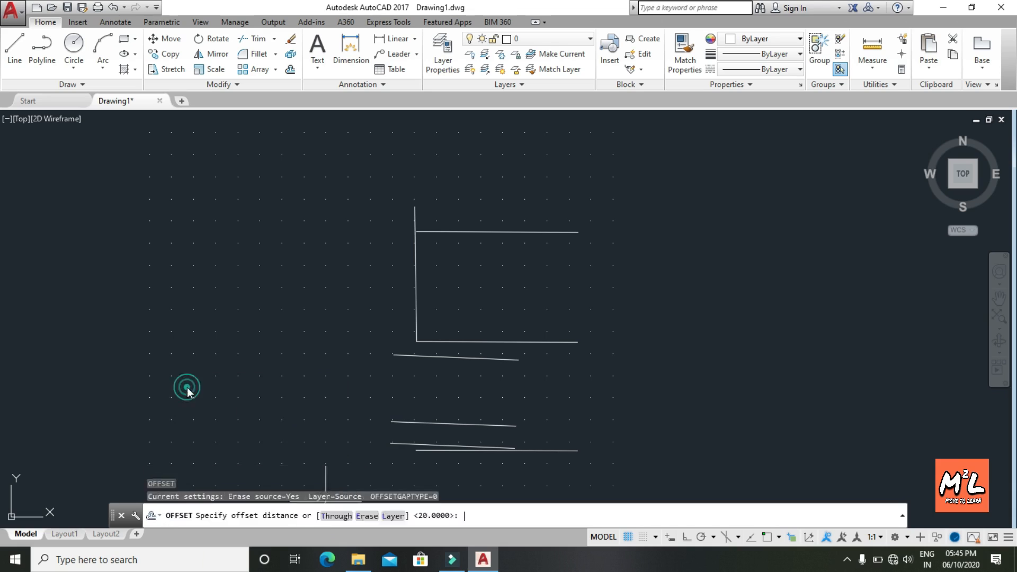
pyautogui.click(366, 516)
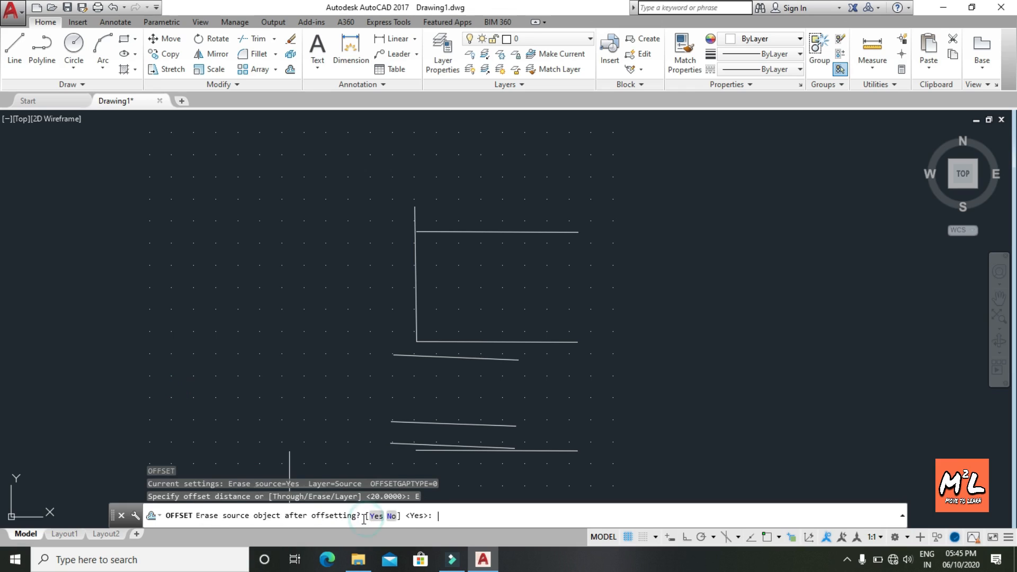
pyautogui.click(390, 517)
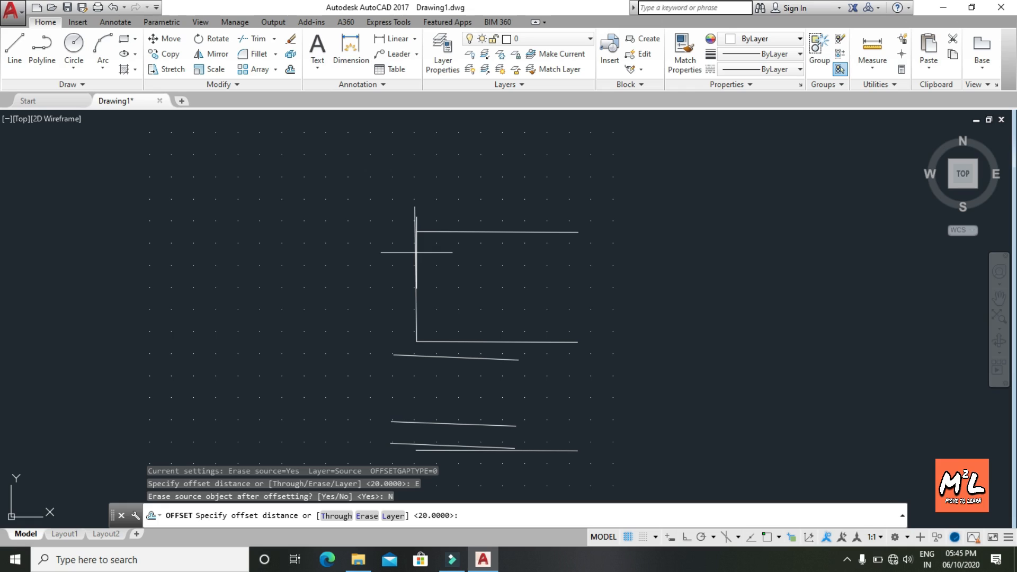
pyautogui.press('Escape')
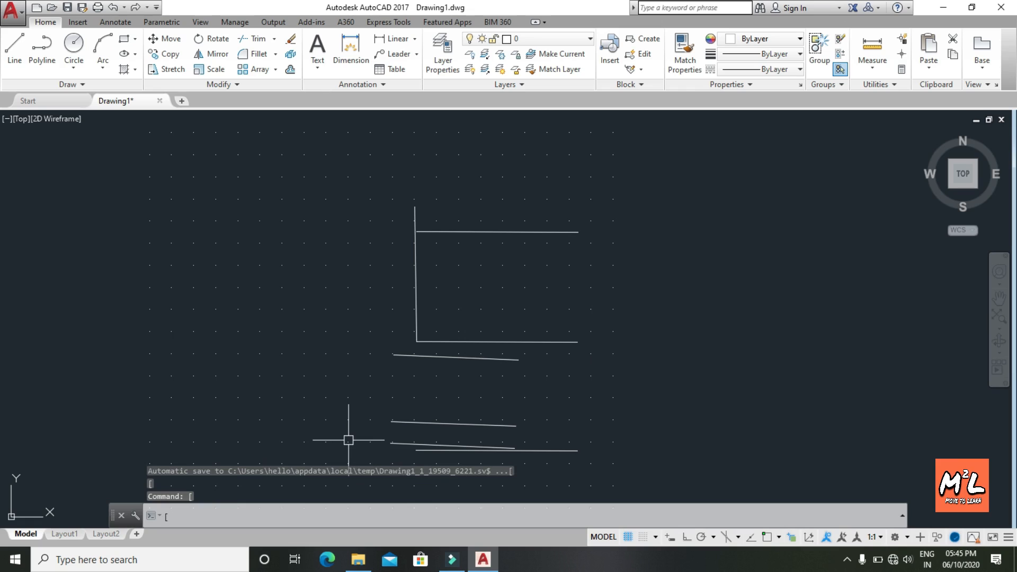
# Step: Start a line at the midpoint of the upper horizontal line using the MID object snap override
pyautogui.scroll(-2, 440, 347)
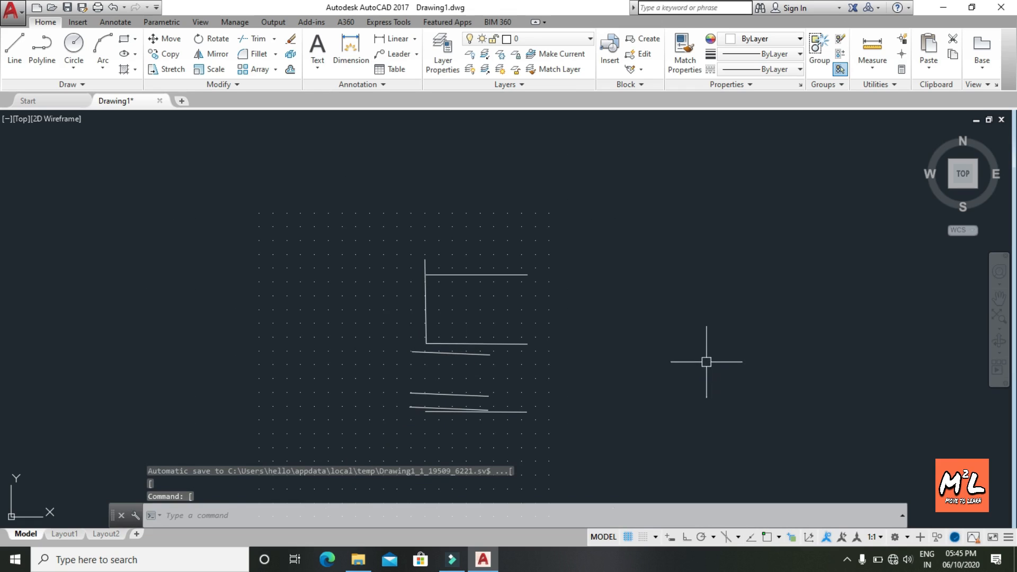
pyautogui.scroll(2, 635, 315)
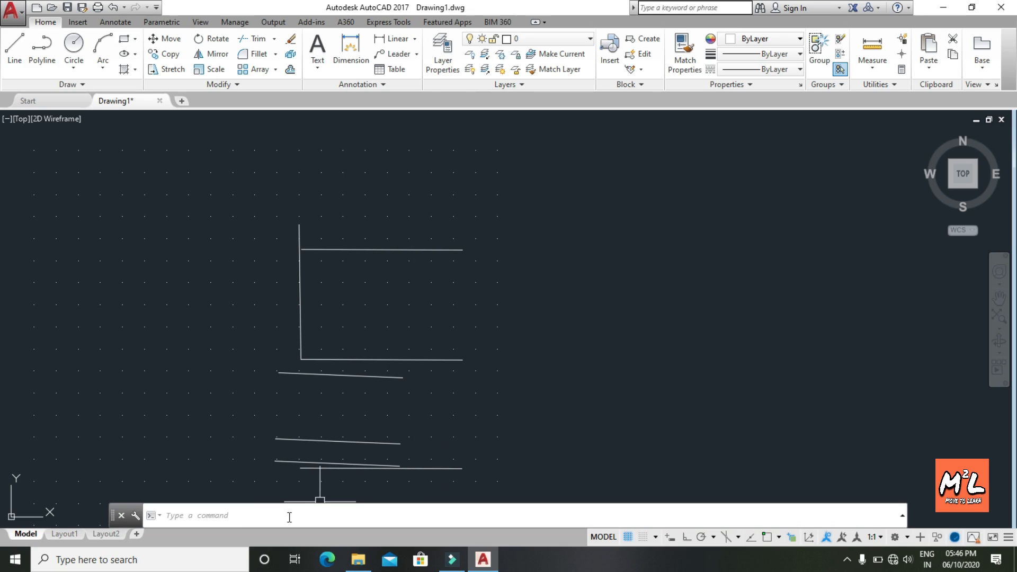
pyautogui.click(240, 514)
pyautogui.write('l')
pyautogui.press('Return')
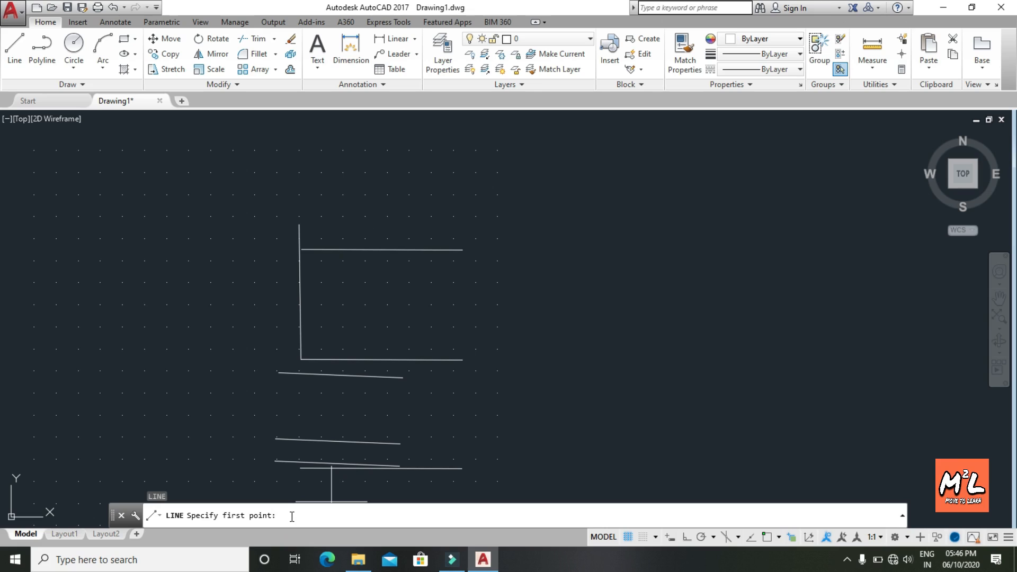
pyautogui.write('mid')
pyautogui.press('Return')
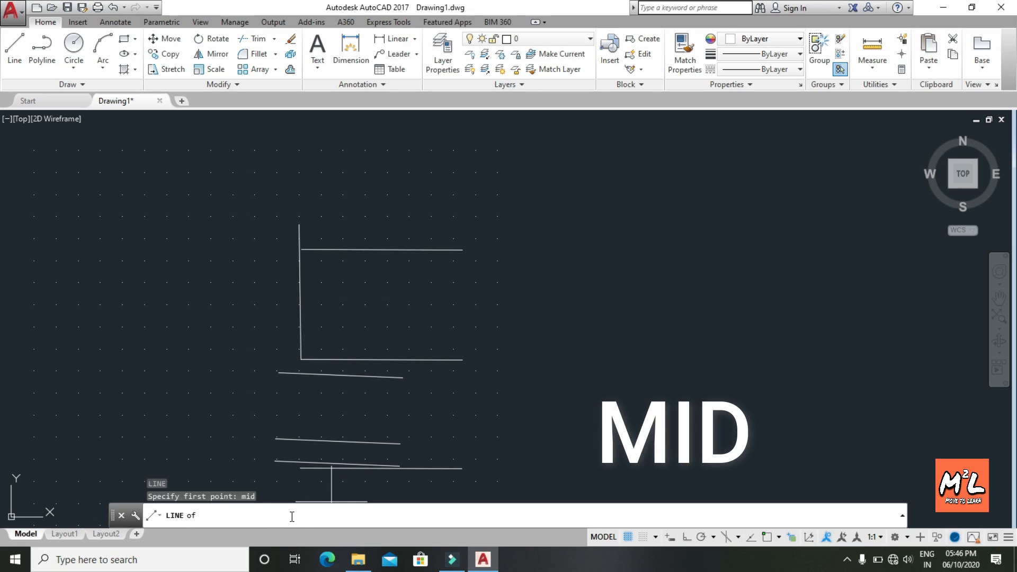
pyautogui.click(382, 249)
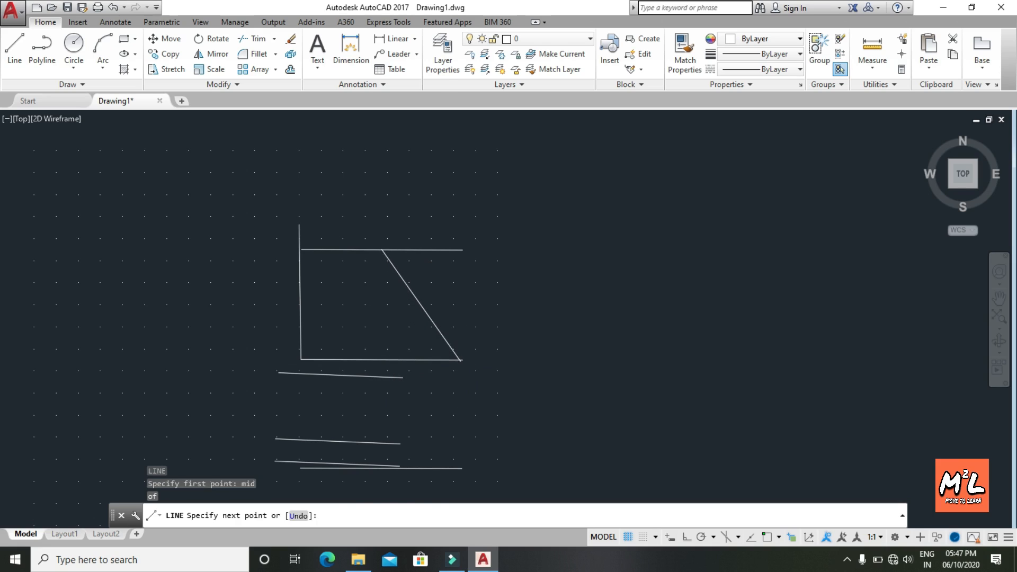
# Step: End the line at the right endpoint of the L shape's horizontal line using the END snap override, and exit Line
pyautogui.scroll(-3, 460, 361)
pyautogui.scroll(6, 455, 361)
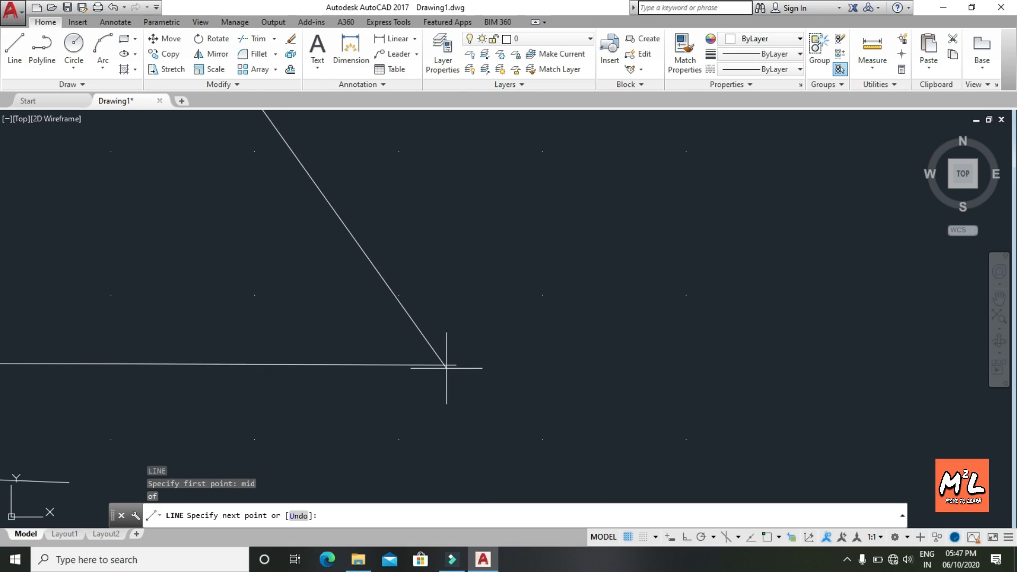
pyautogui.scroll(-3, 449, 366)
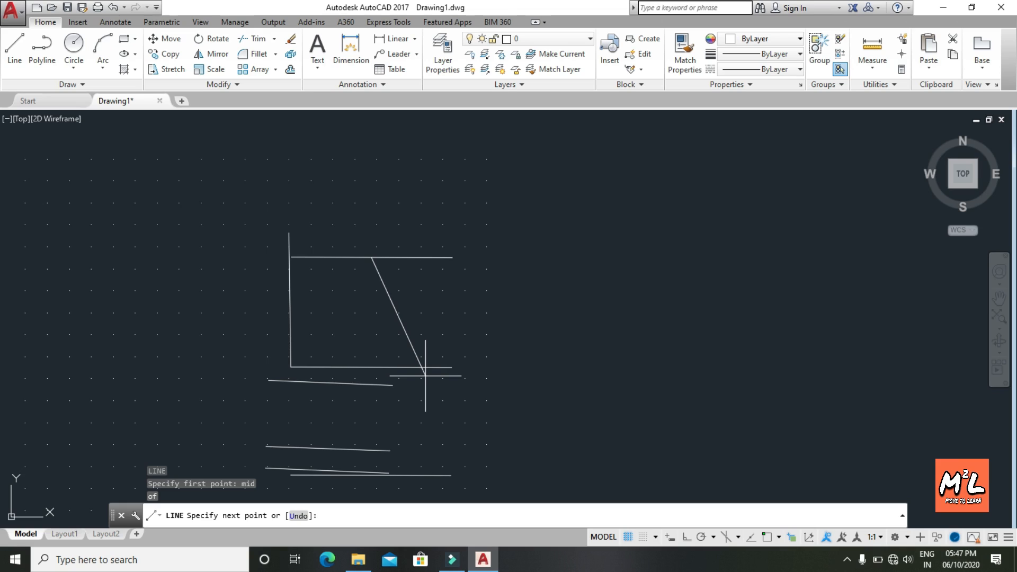
pyautogui.write('en')
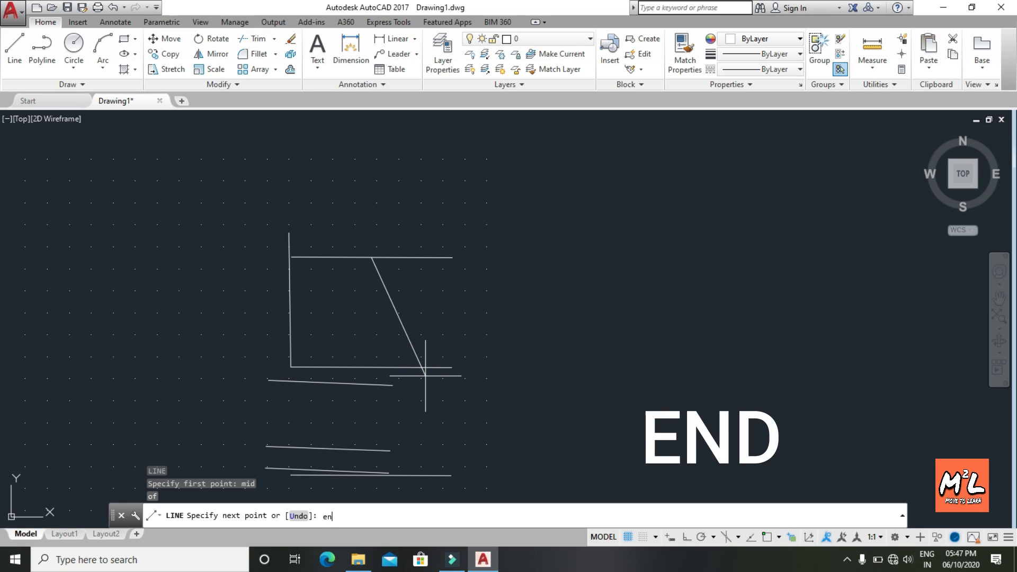
pyautogui.write('d')
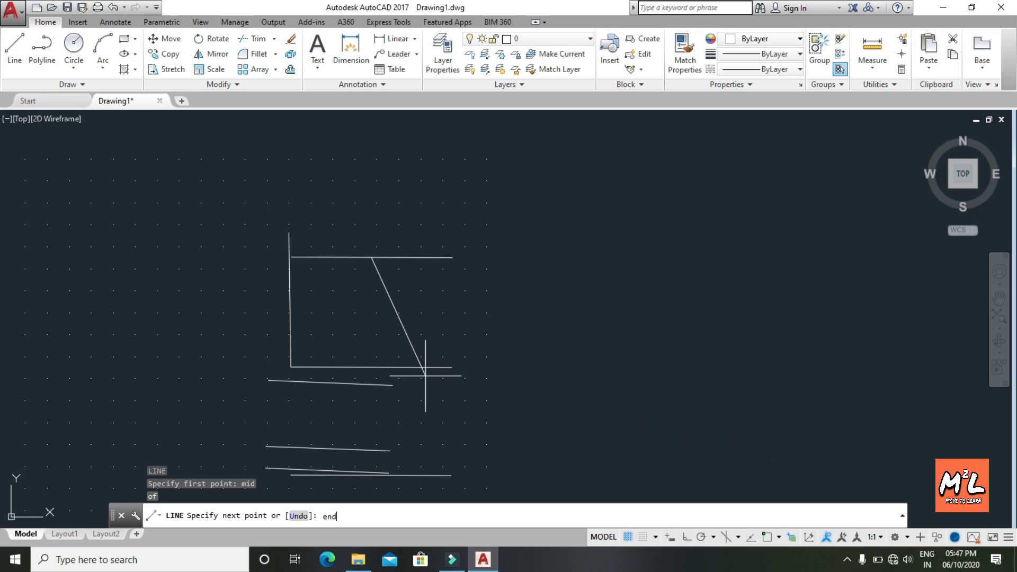
pyautogui.press('Return')
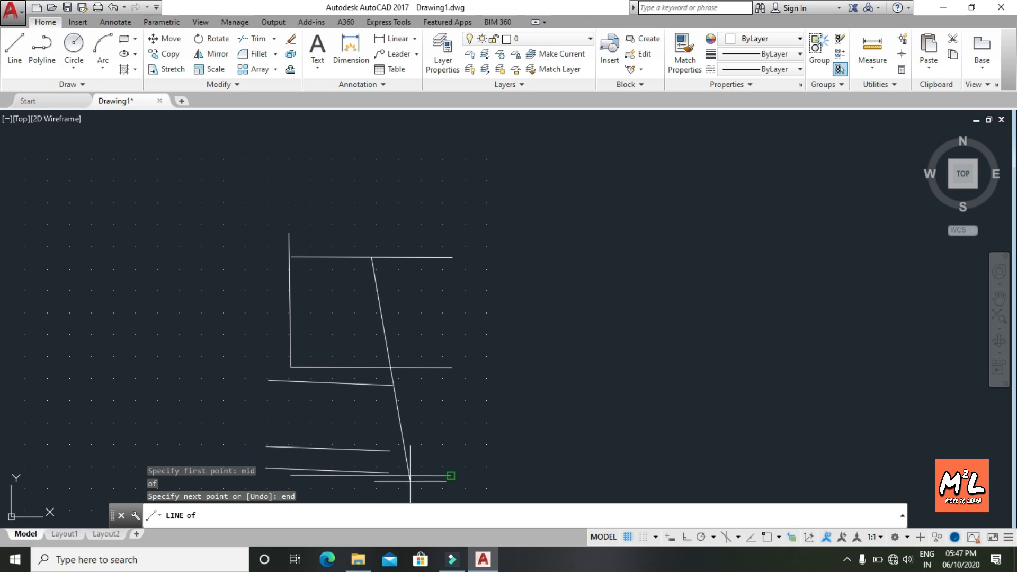
pyautogui.click(451, 367)
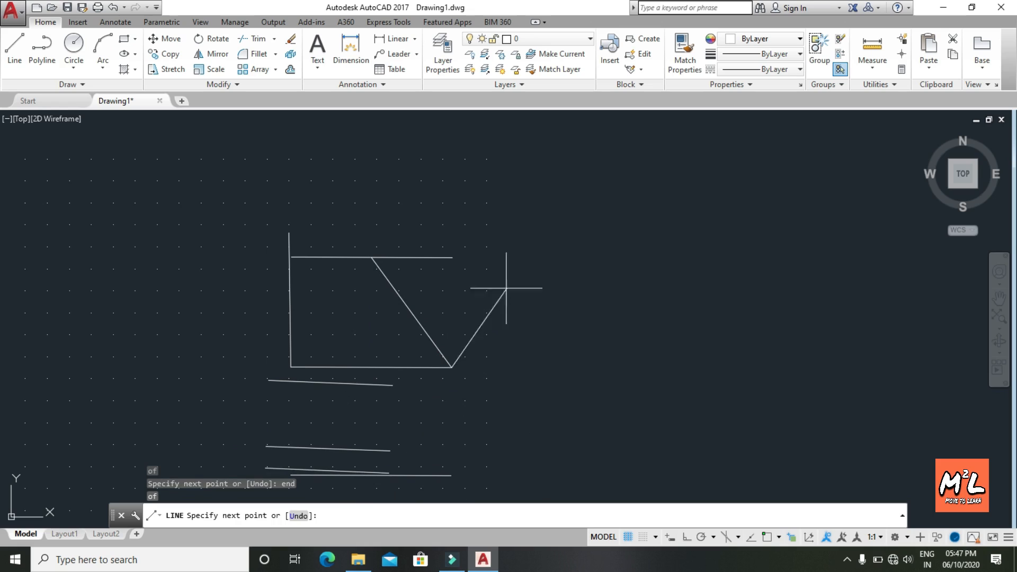
pyautogui.press('Escape')
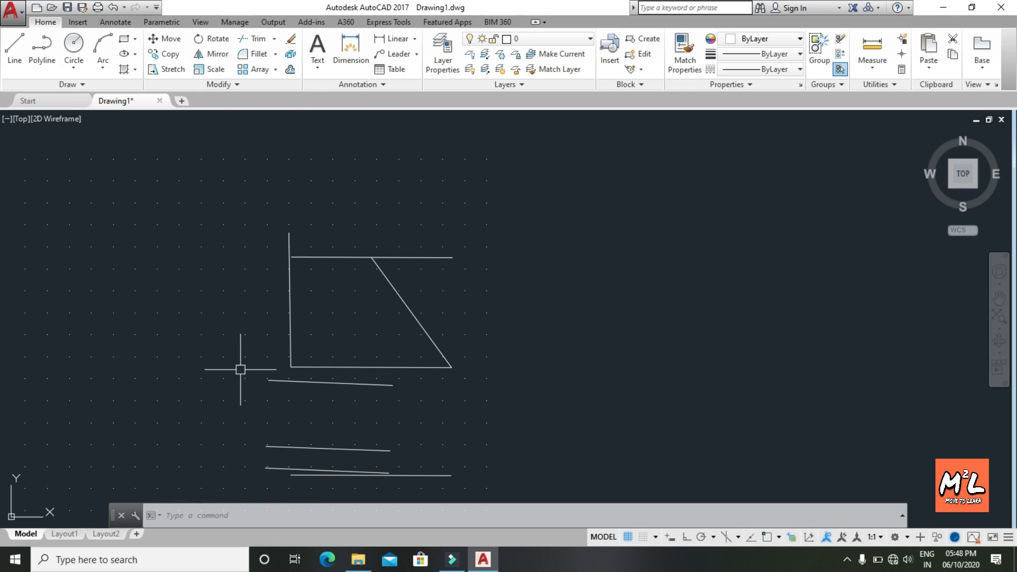
# Step: Draw a circle by centre and radius in the empty area to the upper right of the L shape
pyautogui.click(73, 42)
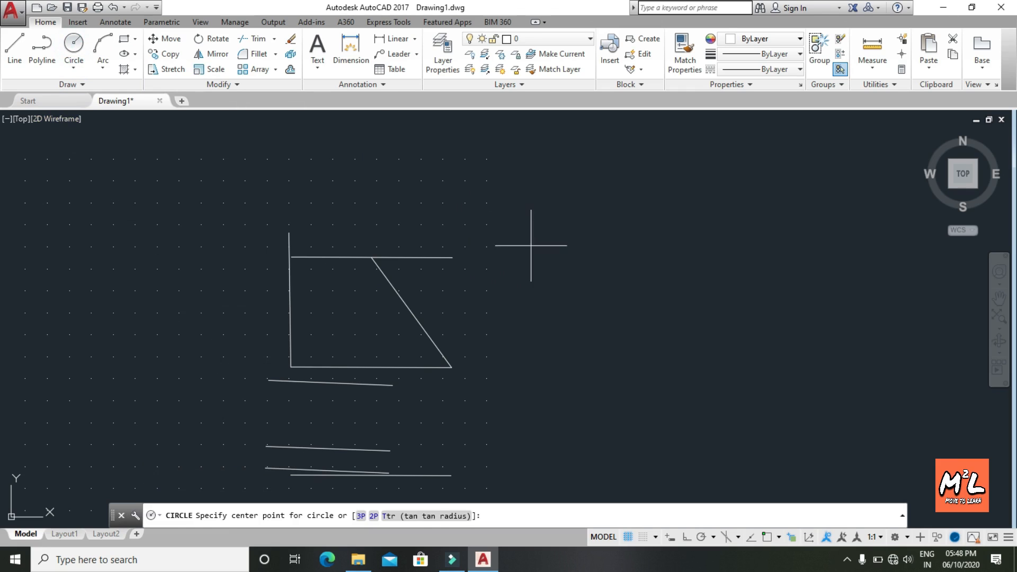
pyautogui.click(590, 235)
pyautogui.click(640, 231)
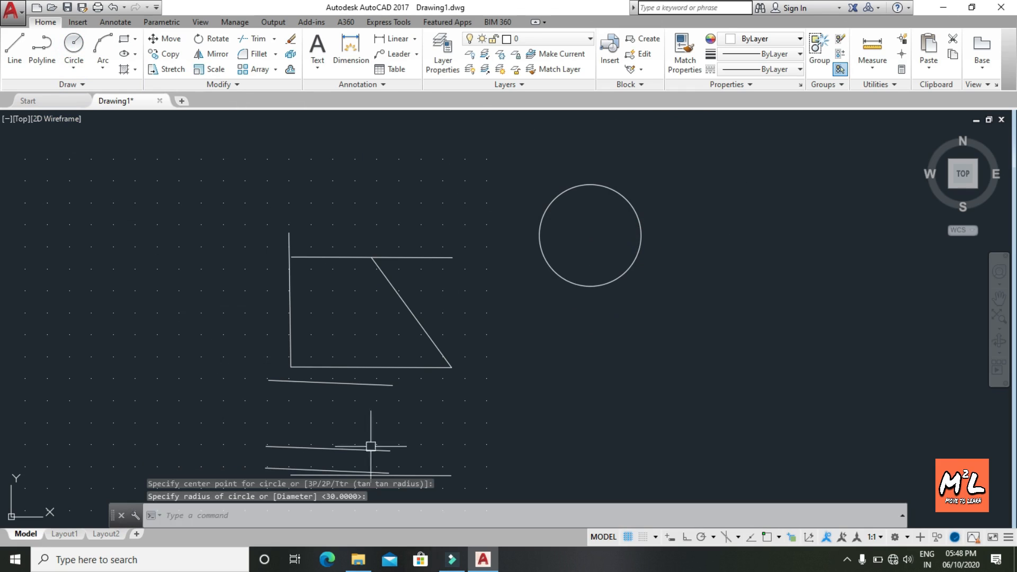
# Step: Start a line at the circle's centre using the CEN object snap override
pyautogui.click(175, 522)
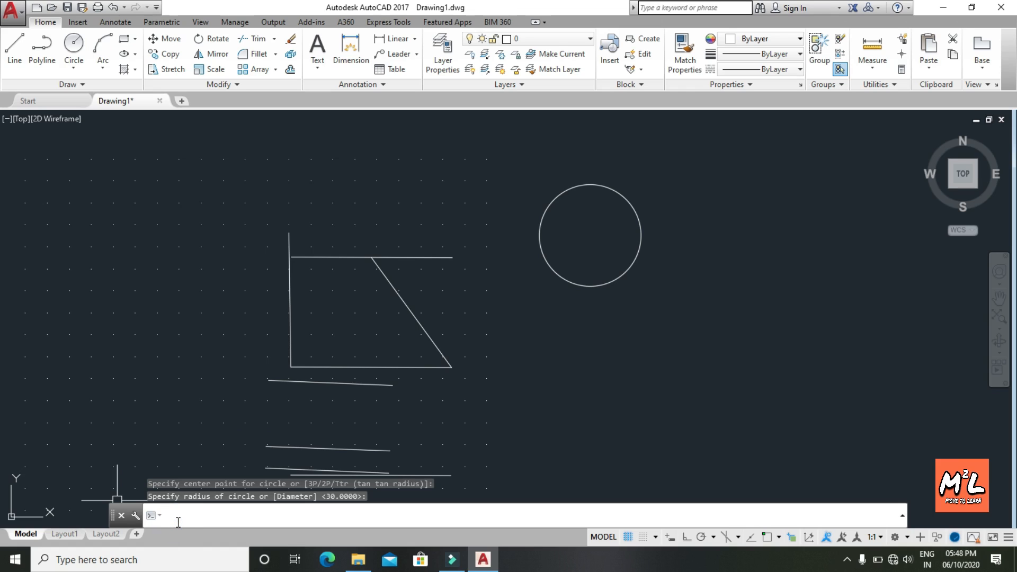
pyautogui.write('l')
pyautogui.press('Return')
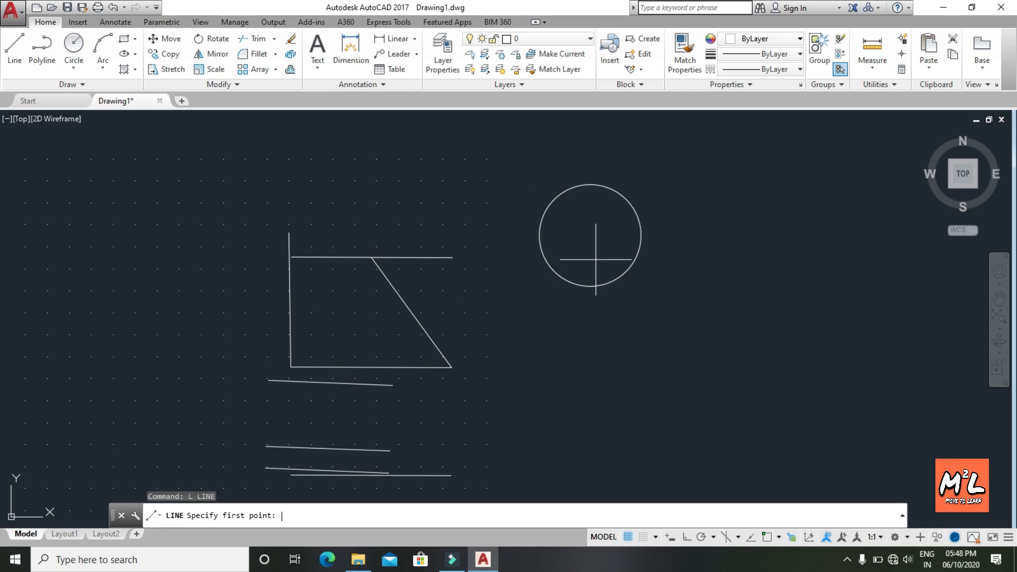
pyautogui.write('ceter')
pyautogui.press('Return')
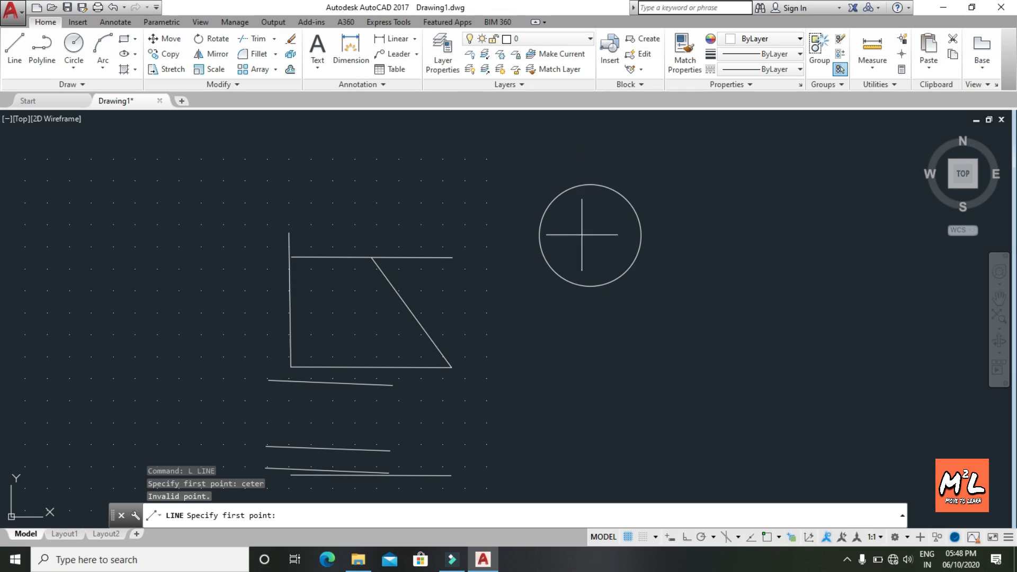
pyautogui.scroll(-4, 590, 233)
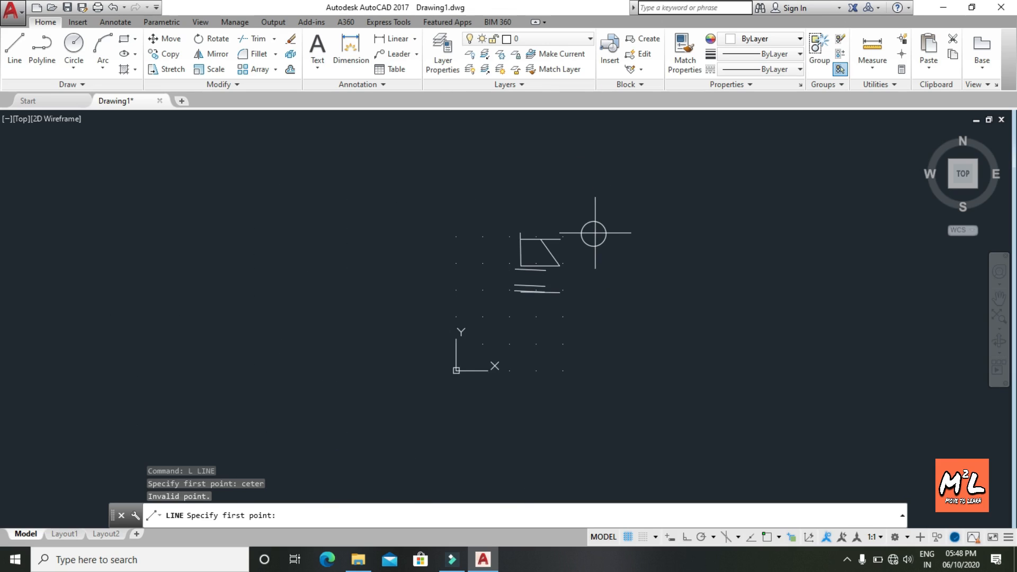
pyautogui.scroll(4, 594, 234)
pyautogui.write('cen')
pyautogui.press('space')
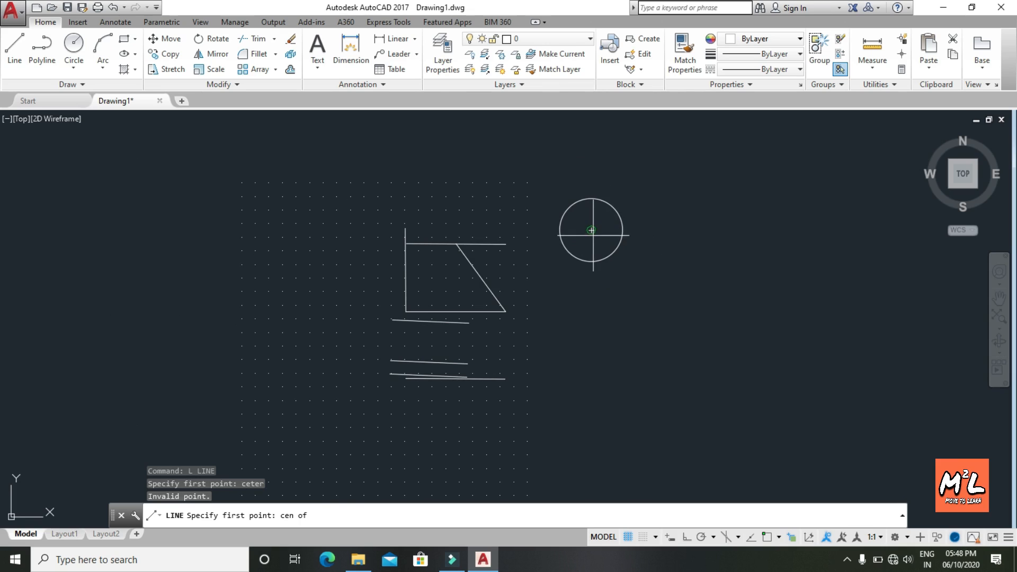
pyautogui.scroll(-2, 591, 230)
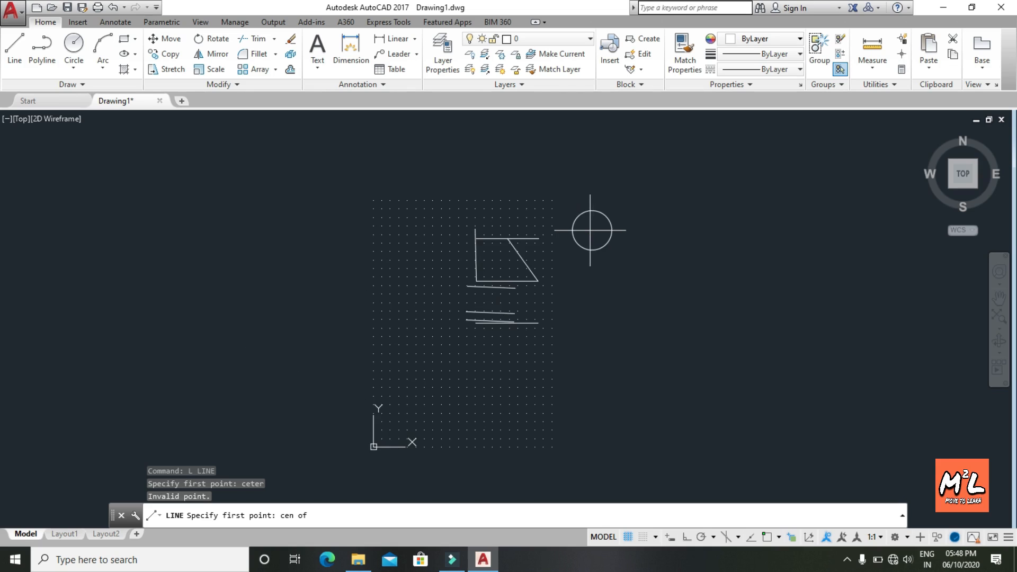
pyautogui.scroll(2, 591, 230)
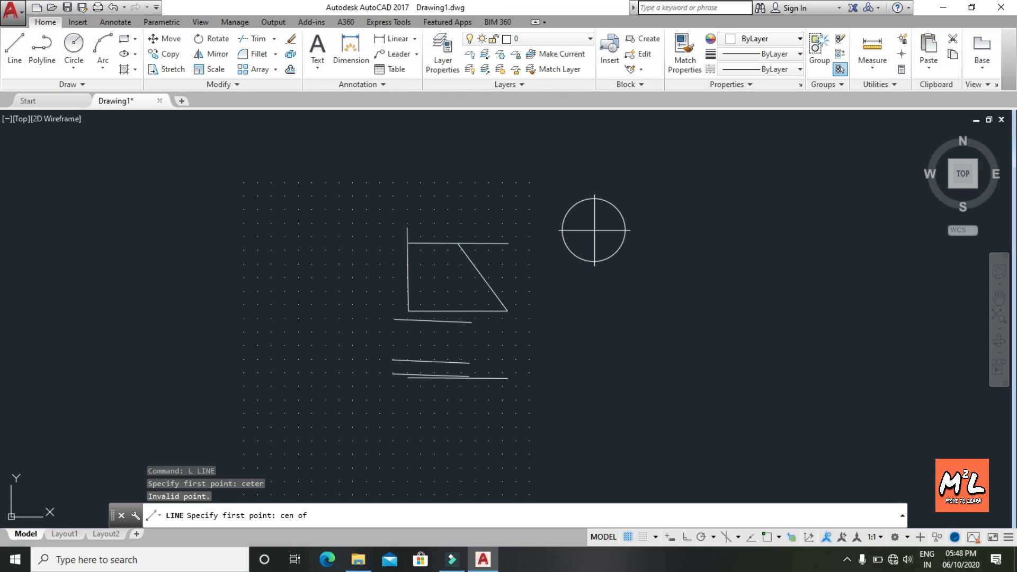
pyautogui.scroll(-2, 594, 231)
pyautogui.scroll(2, 594, 230)
pyautogui.scroll(-2, 594, 230)
pyautogui.scroll(2, 594, 230)
pyautogui.scroll(-2, 593, 230)
pyautogui.scroll(2, 593, 230)
pyautogui.scroll(-2, 594, 230)
pyautogui.scroll(2, 594, 230)
pyautogui.scroll(-2, 595, 229)
pyautogui.scroll(4, 595, 229)
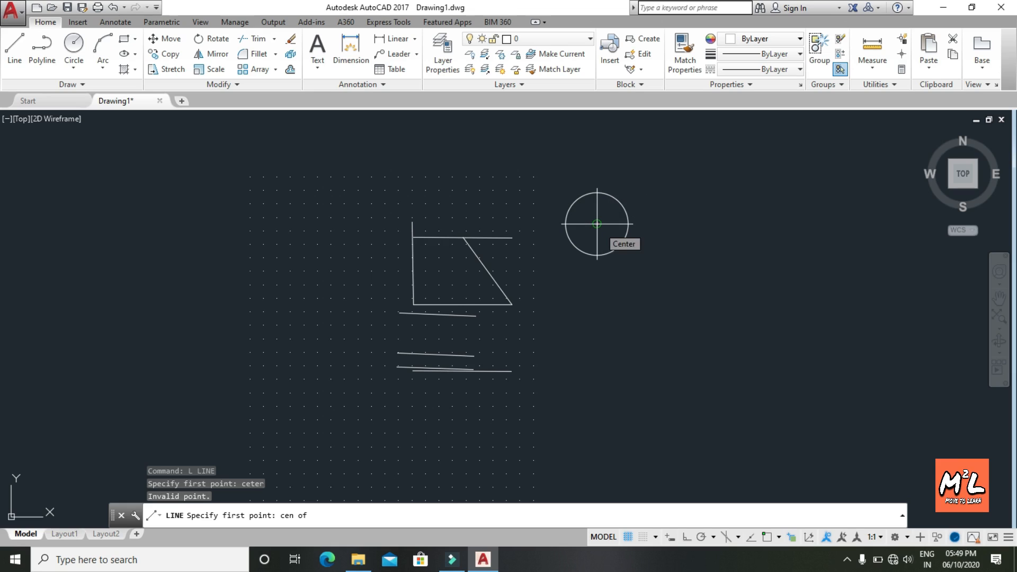
pyautogui.click(597, 224)
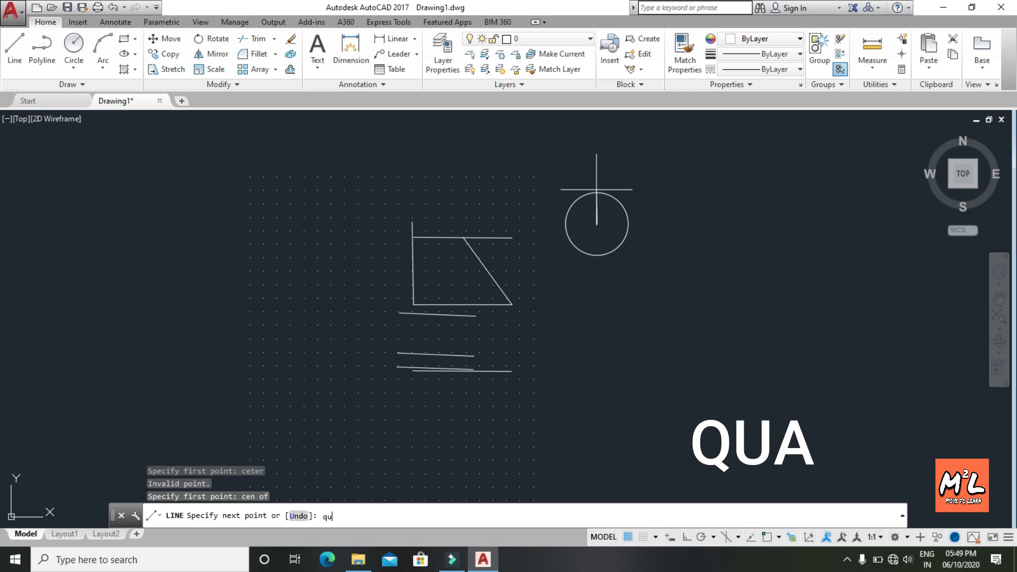
# Step: End the line at the circle's left quadrant using the QUA snap override, and exit Line
pyautogui.press('Return')
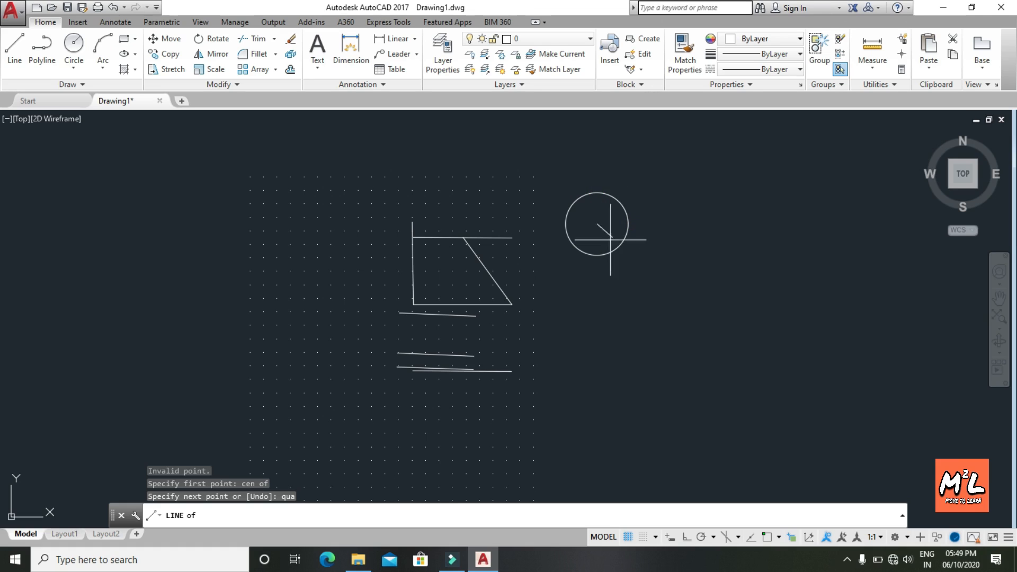
pyautogui.click(565, 224)
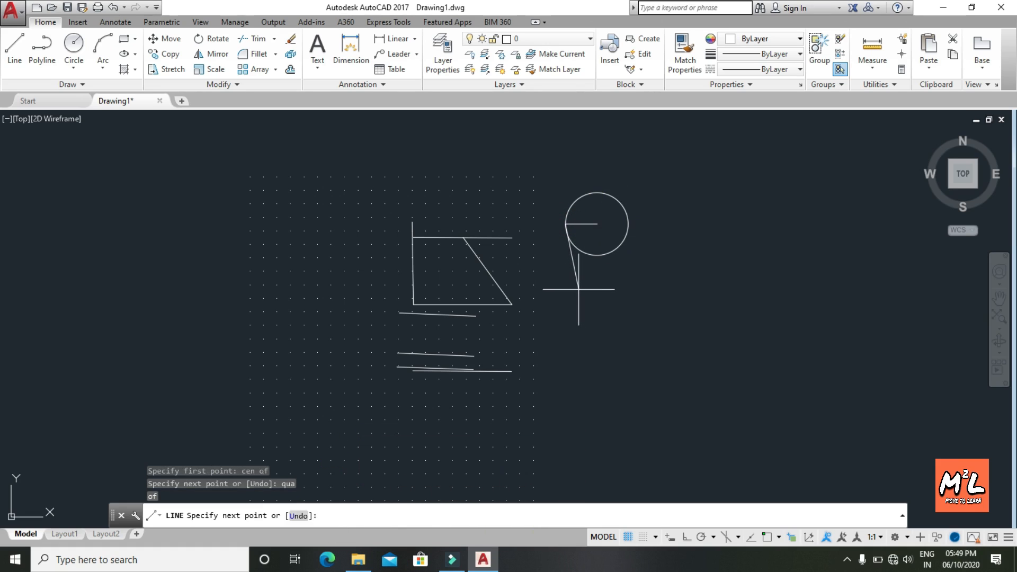
pyautogui.press('Escape')
pyautogui.write('[')
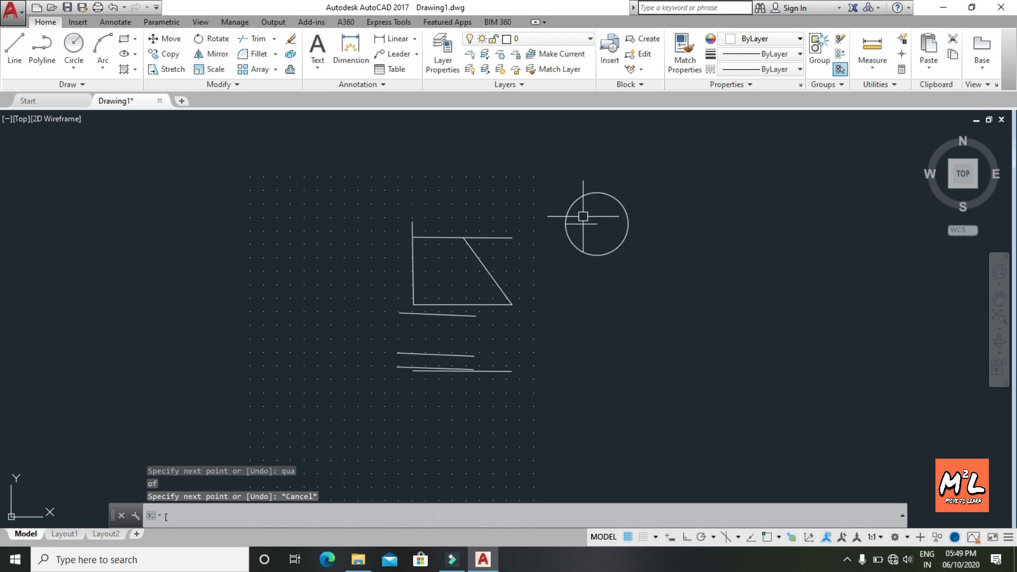
pyautogui.scroll(-2, 583, 215)
pyautogui.scroll(6, 583, 216)
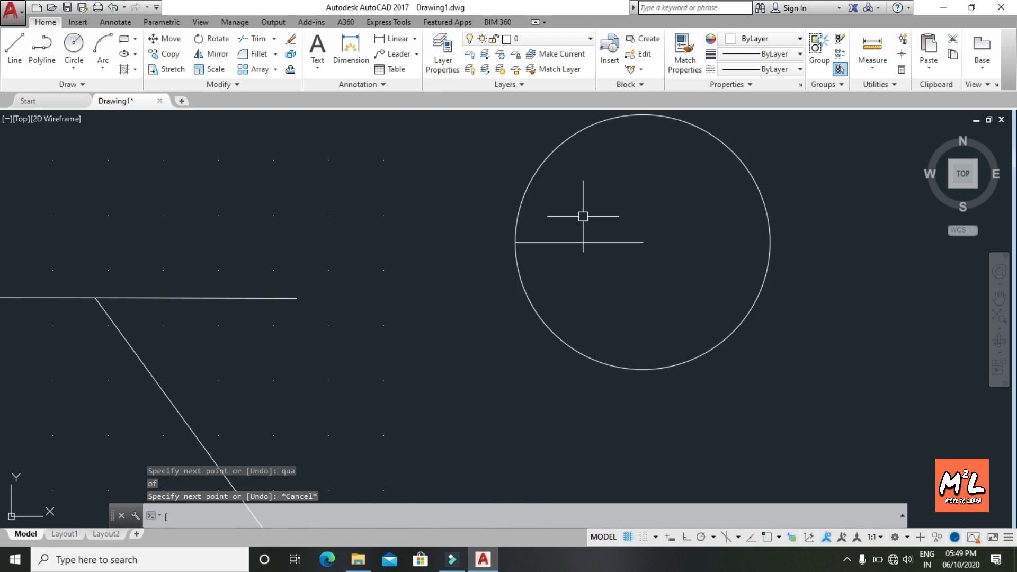
# Step: Review the list of running object snap modes and turn Object Snap on
pyautogui.scroll(-4, 617, 265)
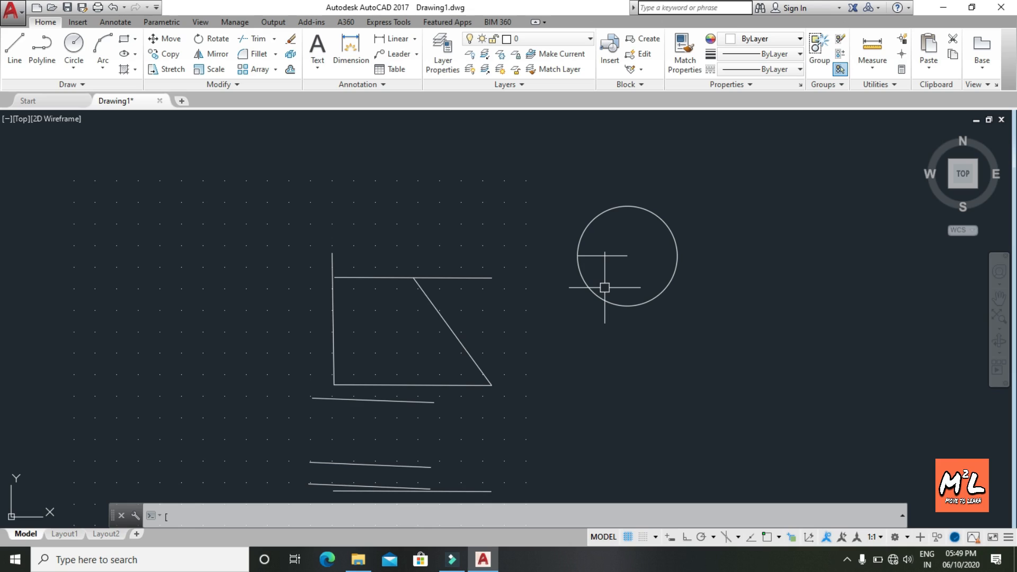
pyautogui.scroll(-2, 378, 393)
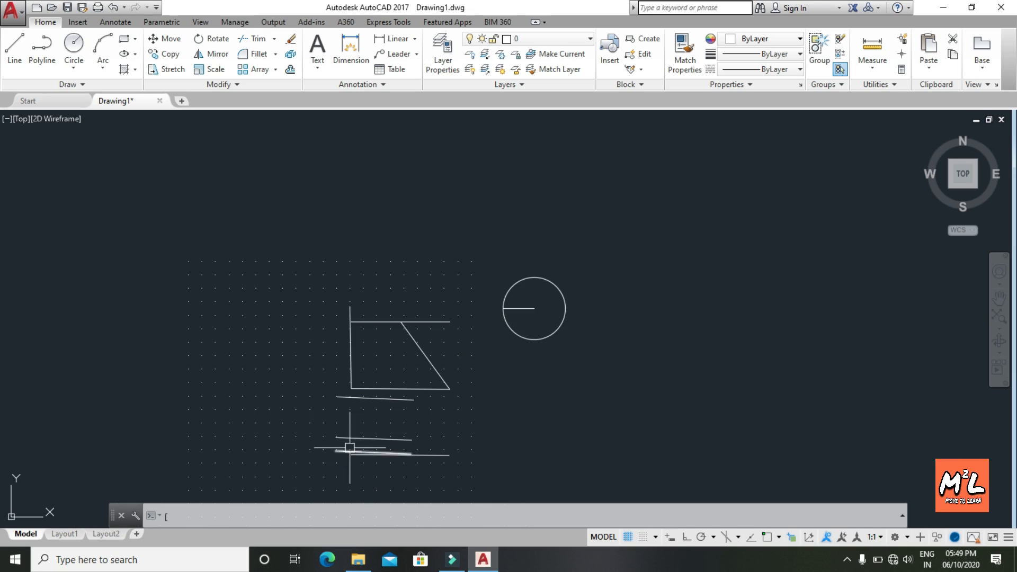
pyautogui.scroll(1, 304, 452)
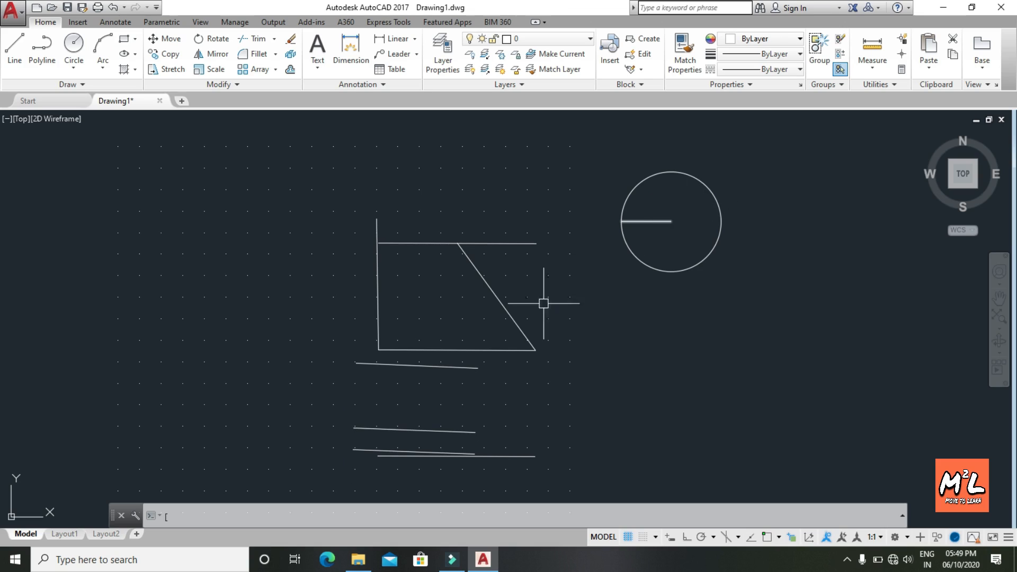
pyautogui.click(170, 511)
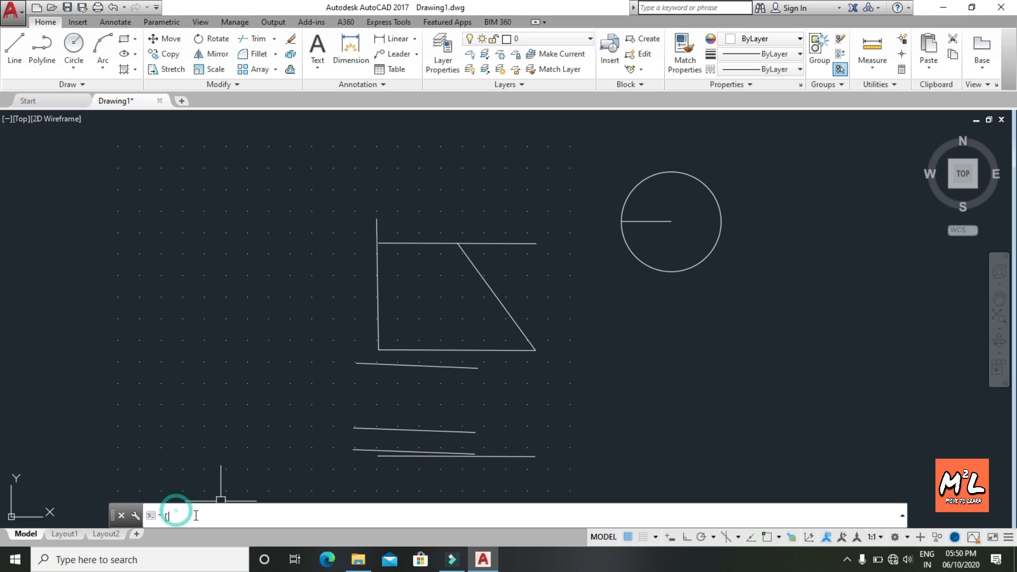
pyautogui.click(778, 539)
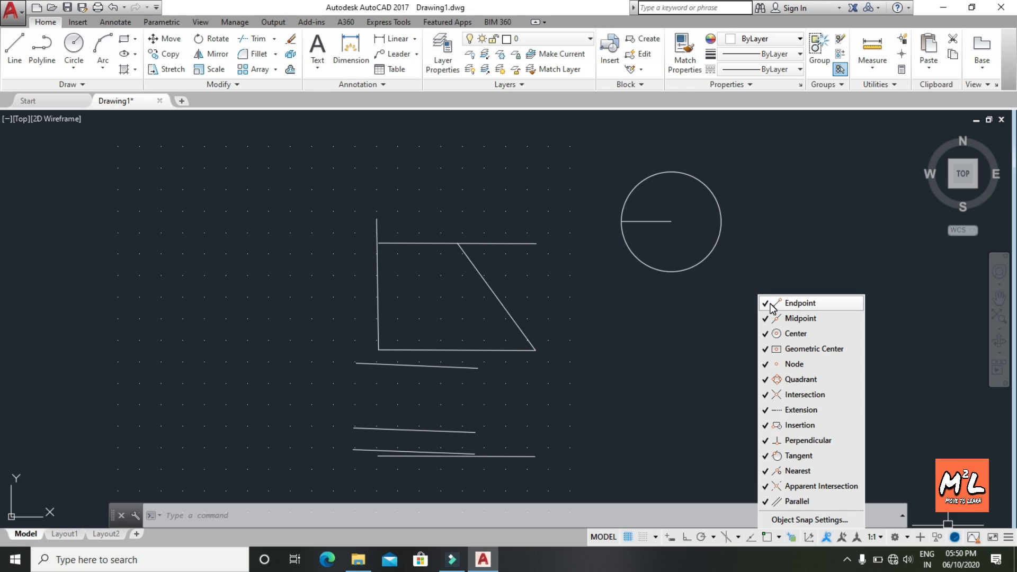
pyautogui.click(766, 538)
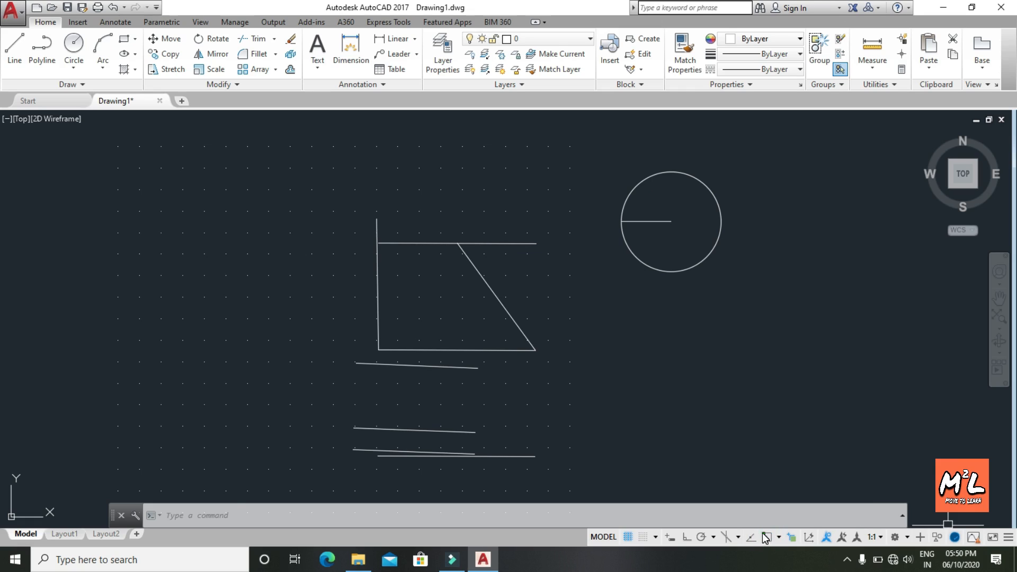
pyautogui.click(766, 538)
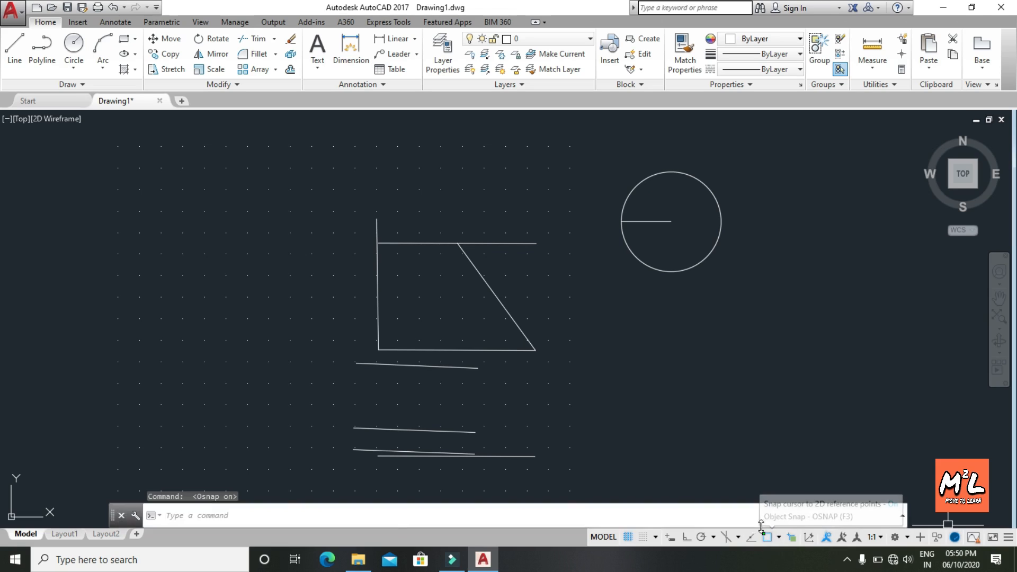
pyautogui.click(263, 509)
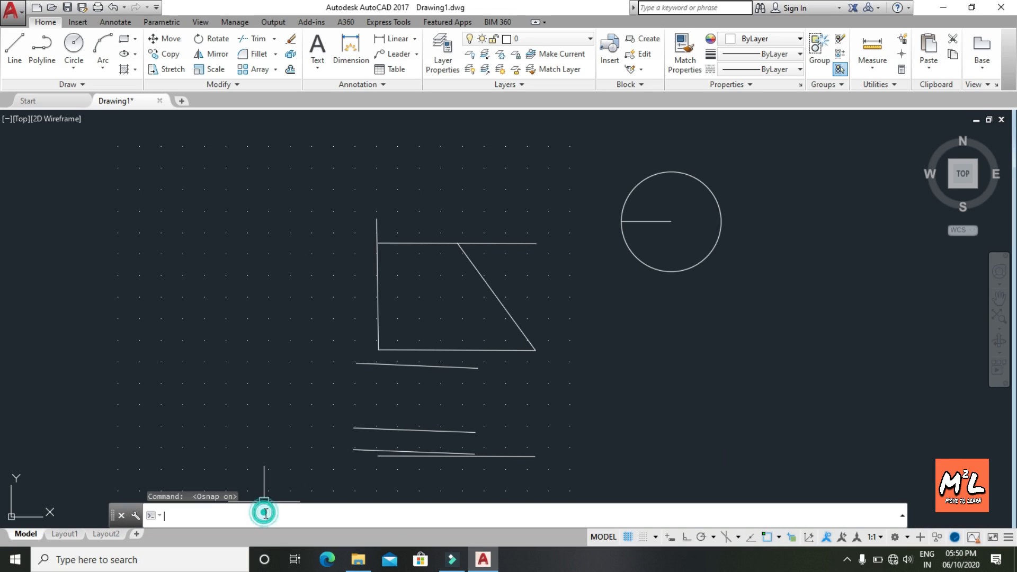
pyautogui.write('l')
pyautogui.press('Return')
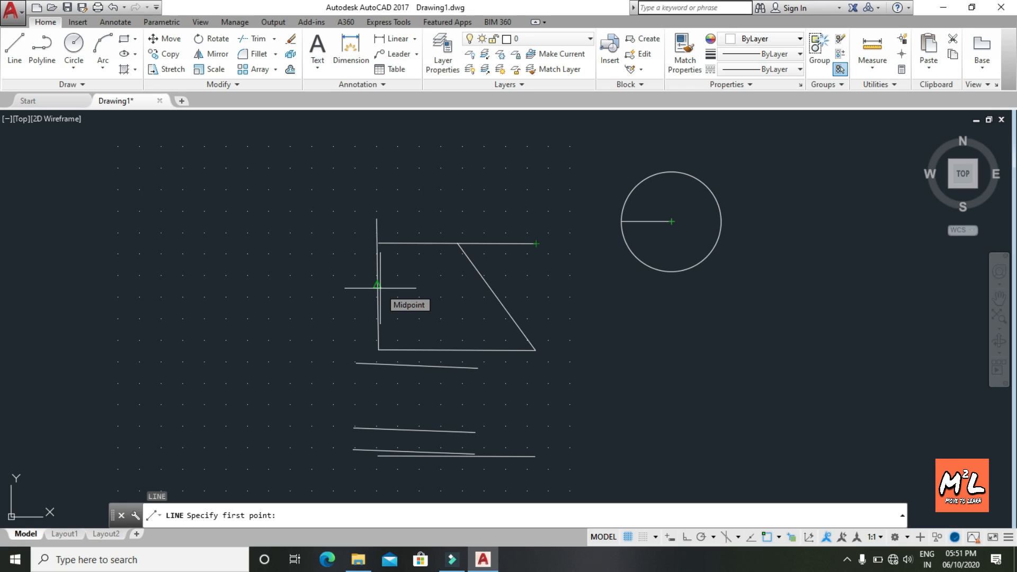
pyautogui.scroll(-2, 555, 289)
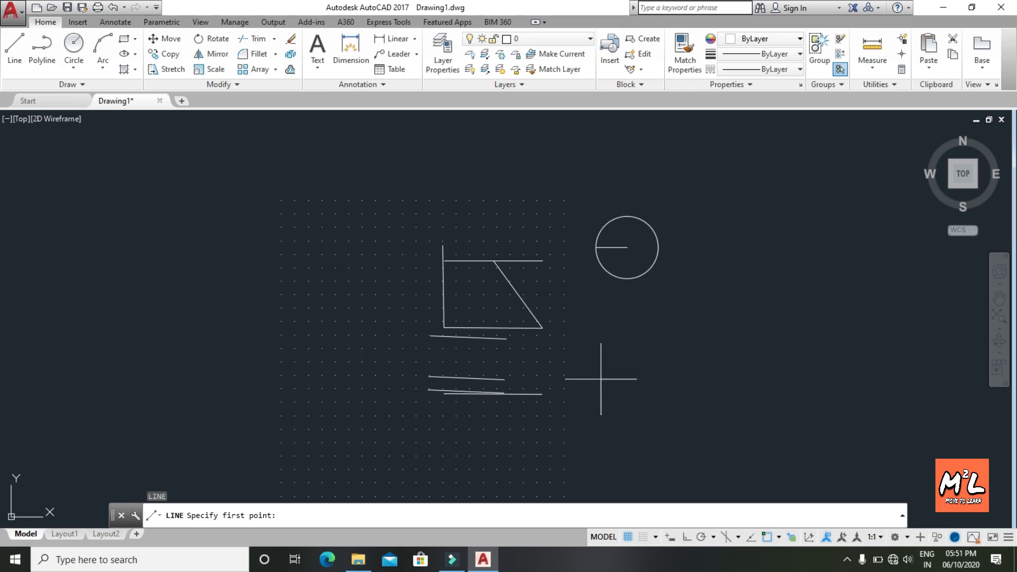
pyautogui.scroll(3, 726, 397)
pyautogui.scroll(-1, 708, 392)
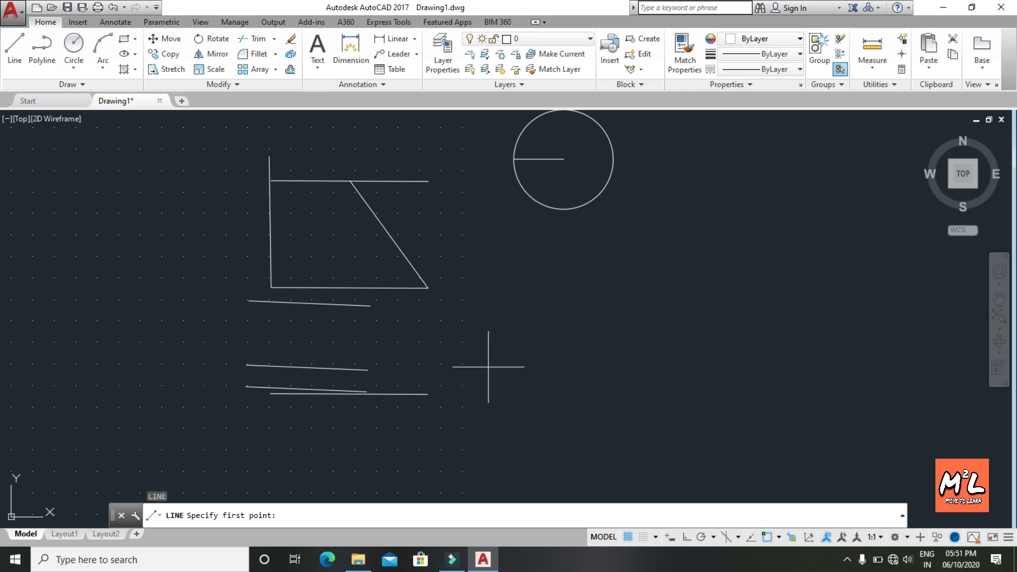
pyautogui.press('Escape')
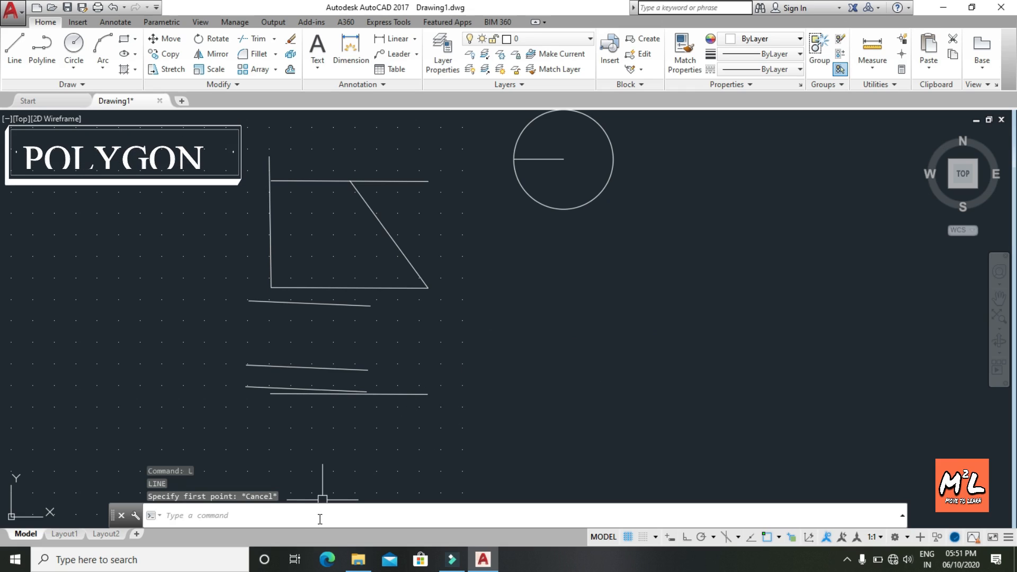
# Step: Start a polygon with 6 sides and place its centre at the origin 0,0
pyautogui.click(323, 519)
pyautogui.write('p')
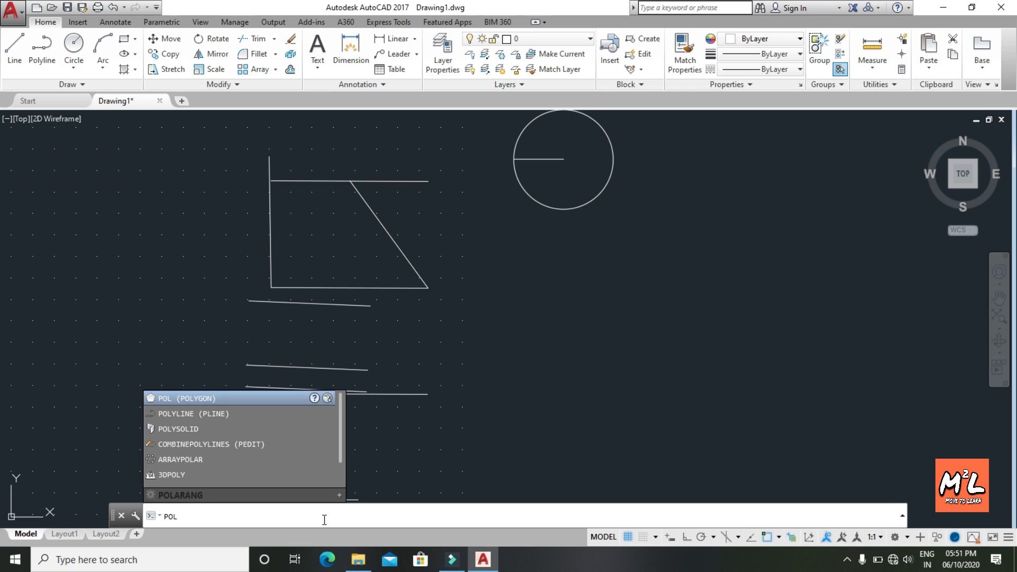
pyautogui.press('Return')
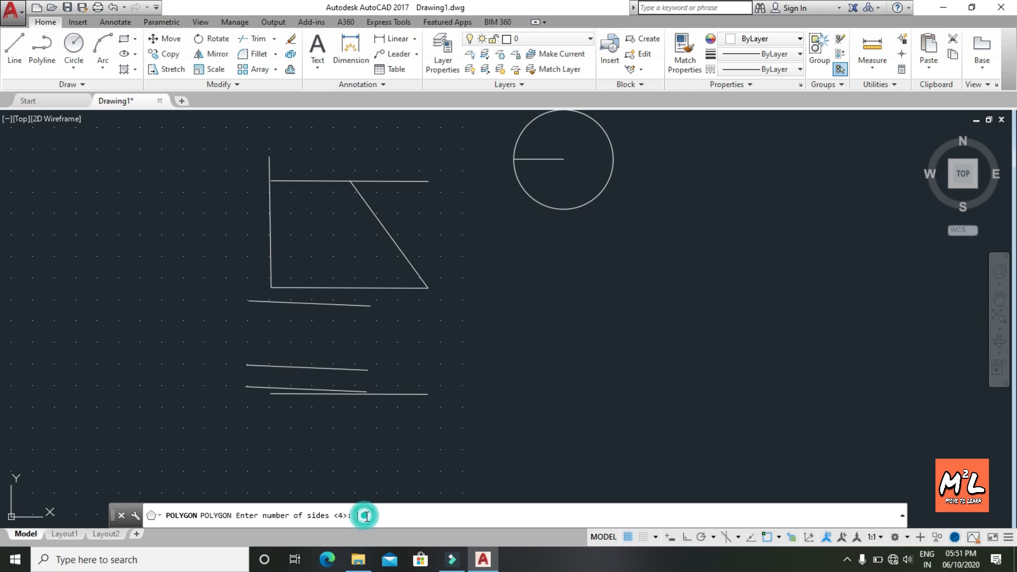
pyautogui.write('6')
pyautogui.press('Return')
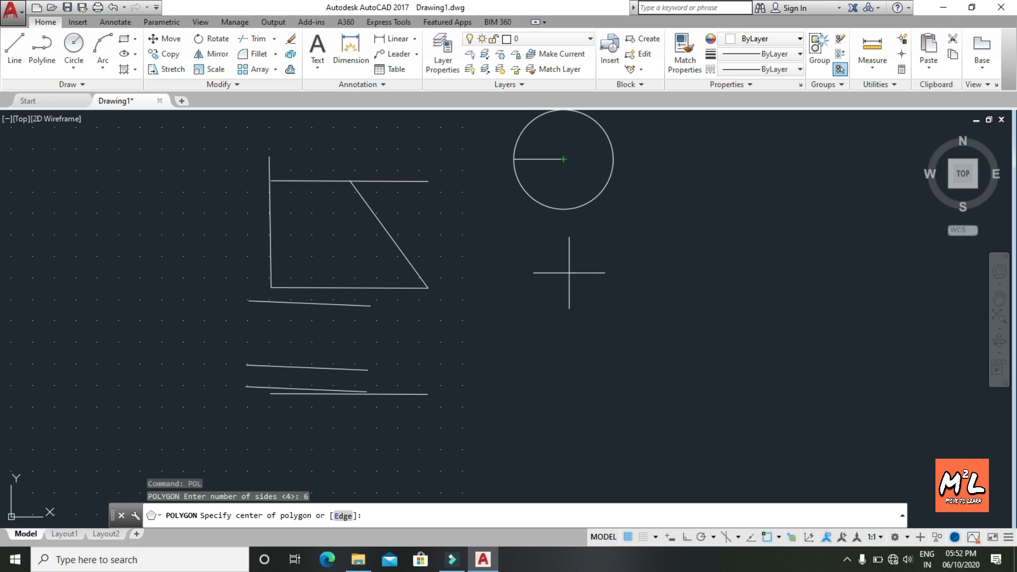
pyautogui.scroll(-4, 573, 276)
pyautogui.scroll(2, 347, 472)
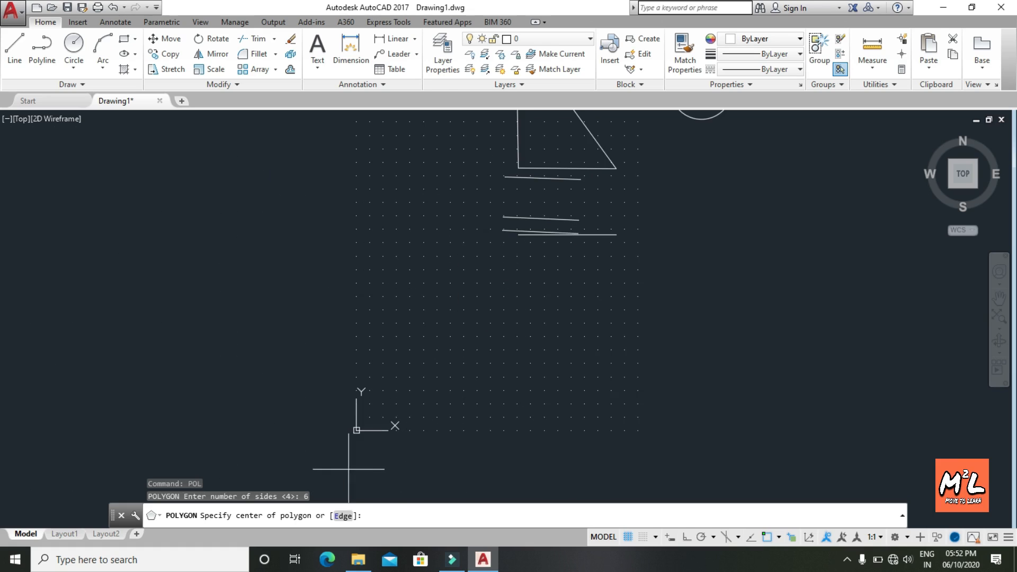
pyautogui.click(381, 519)
pyautogui.write('0.')
pyautogui.write('0')
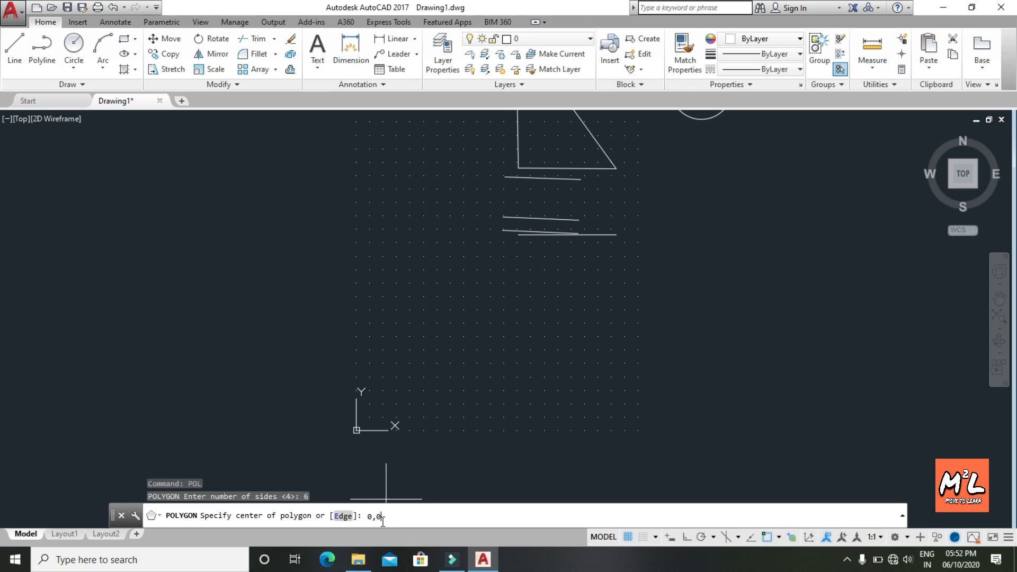
pyautogui.press('Return')
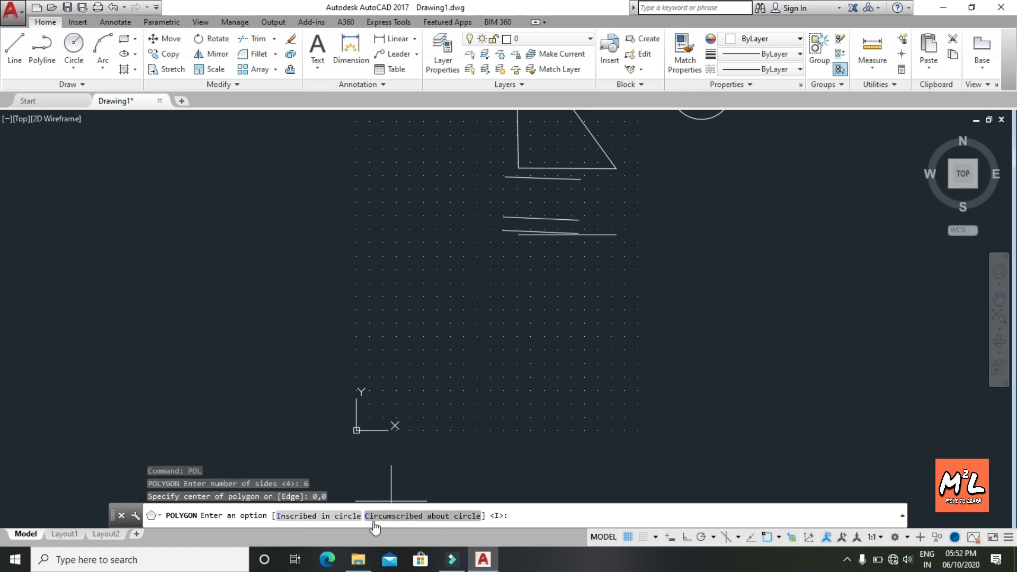
# Step: Complete the hexagon at the origin as inscribed in a circle with a radius of 50
pyautogui.click(321, 518)
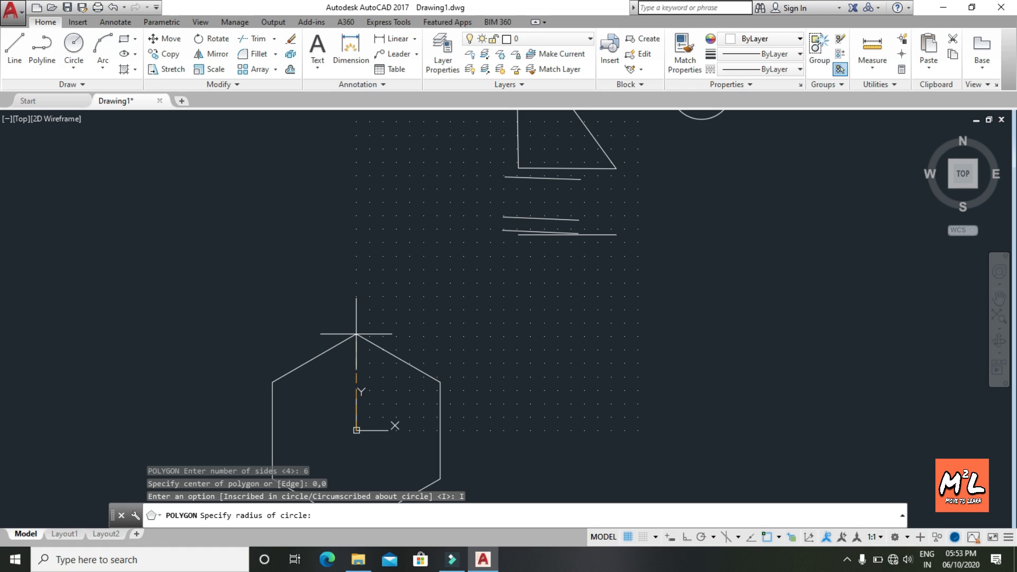
pyautogui.write('50')
pyautogui.press('Return')
pyautogui.scroll(-1, 369, 430)
pyautogui.scroll(4, 365, 434)
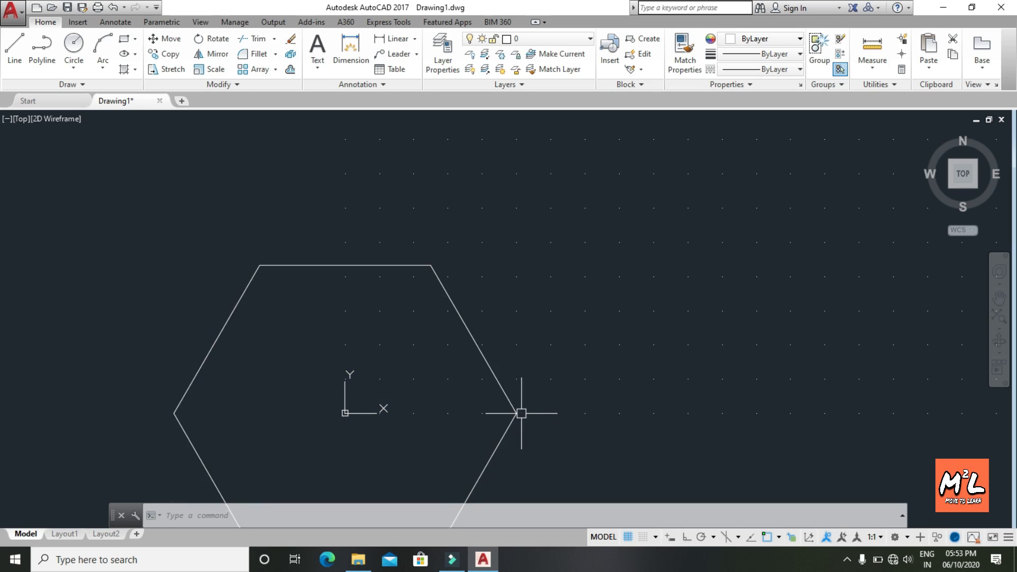
# Step: Draw a second hexagon up and to the right of the first, circumscribed about a circle with a radius of 50
pyautogui.scroll(-2, 440, 431)
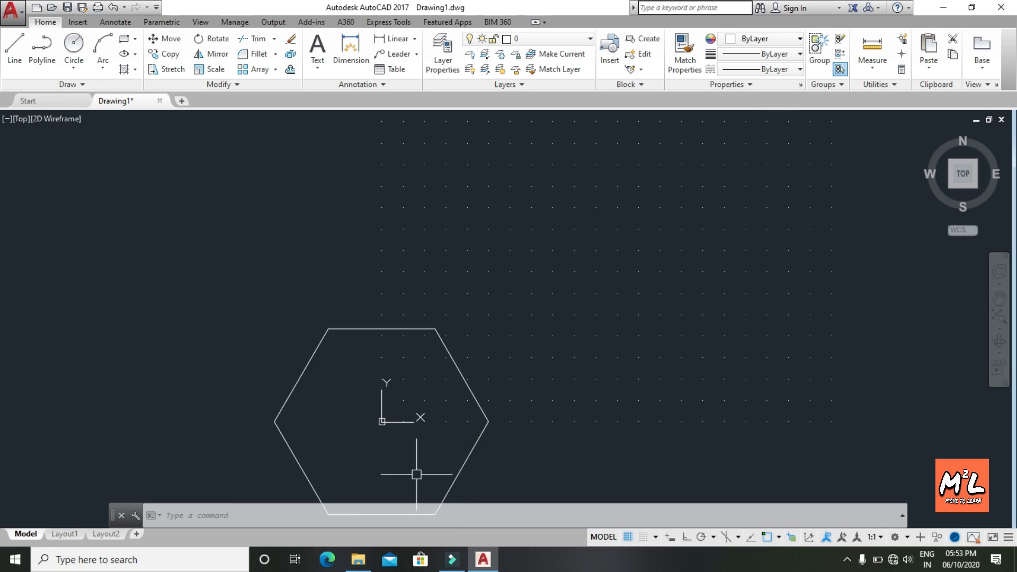
pyautogui.scroll(-2, 419, 461)
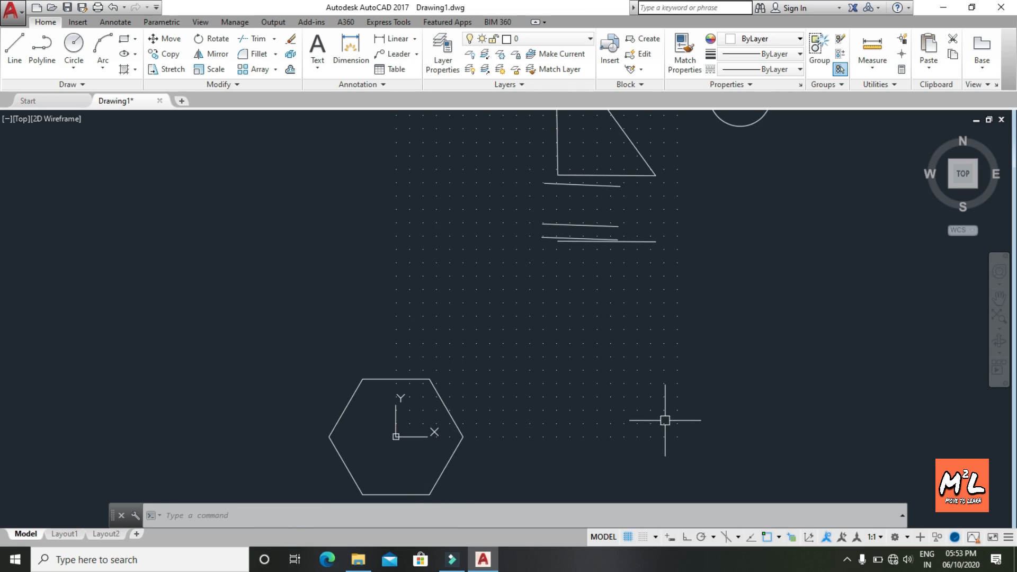
pyautogui.scroll(2, 665, 420)
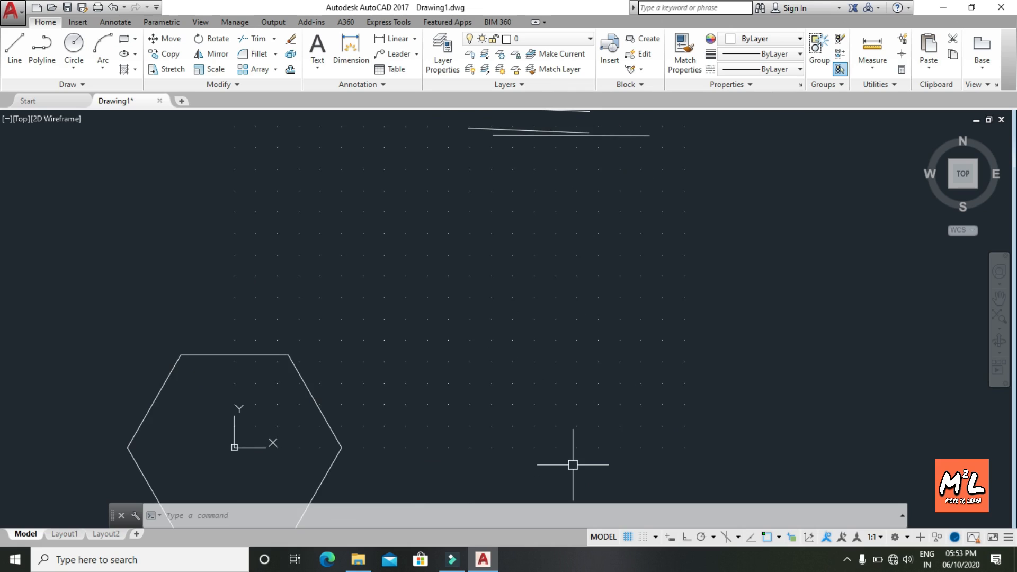
pyautogui.press('Return')
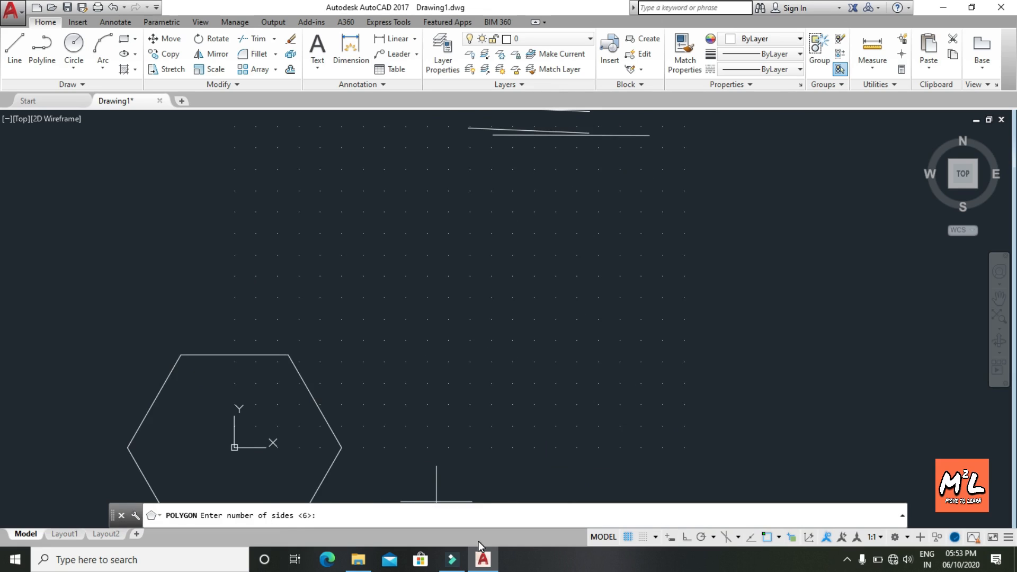
pyautogui.press('Return')
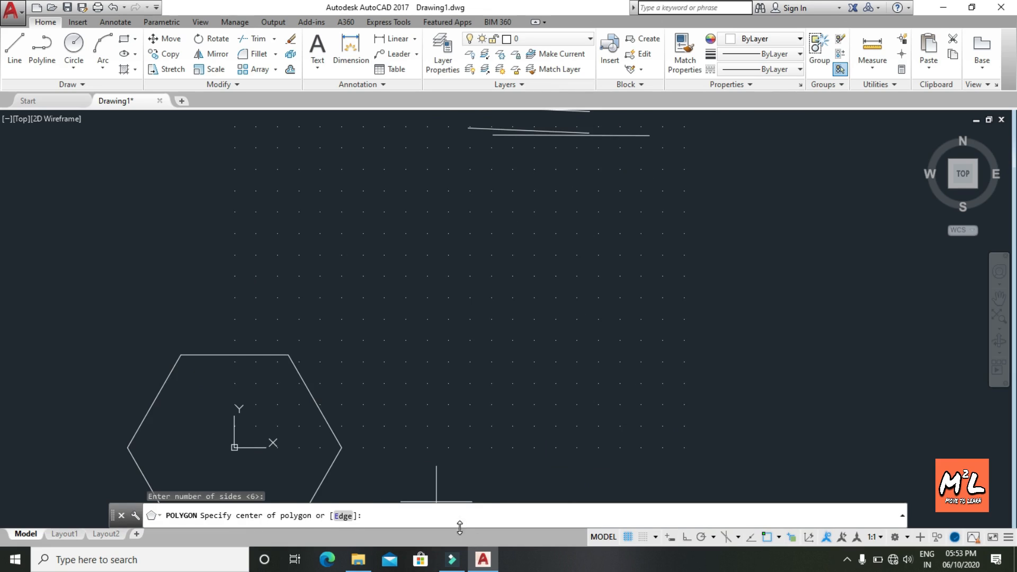
pyautogui.click(534, 319)
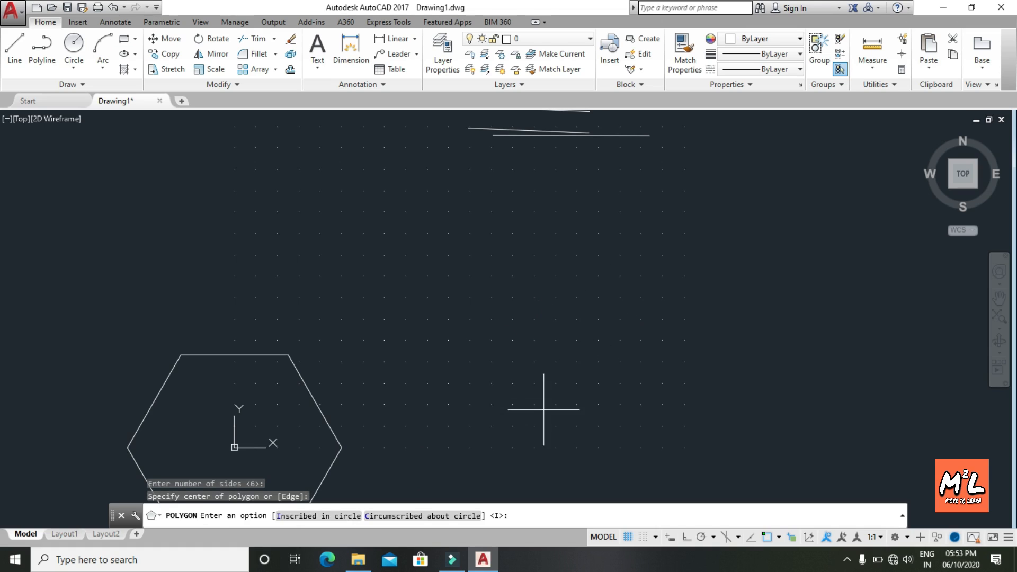
pyautogui.click(432, 518)
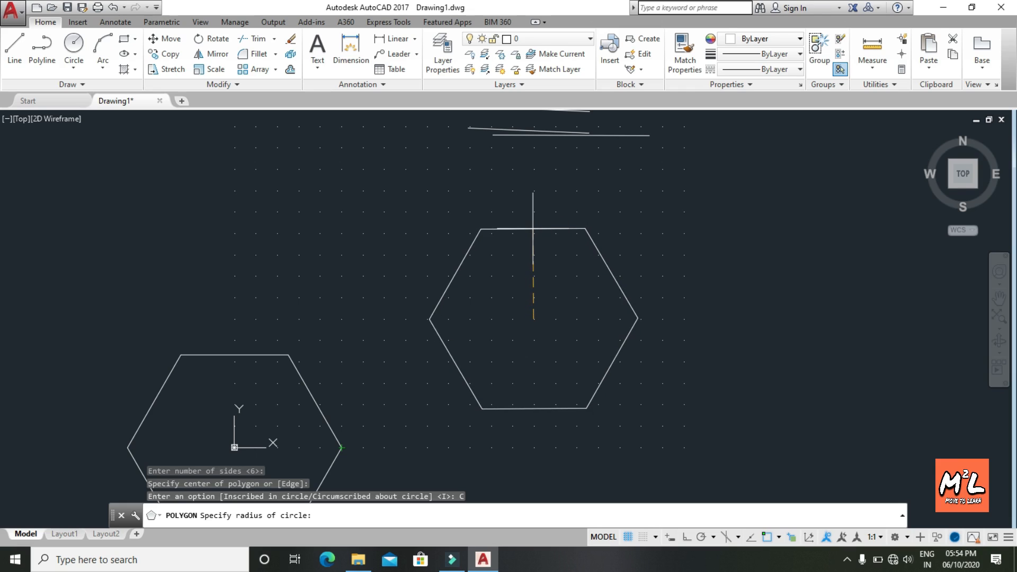
pyautogui.write('50')
pyautogui.press('Return')
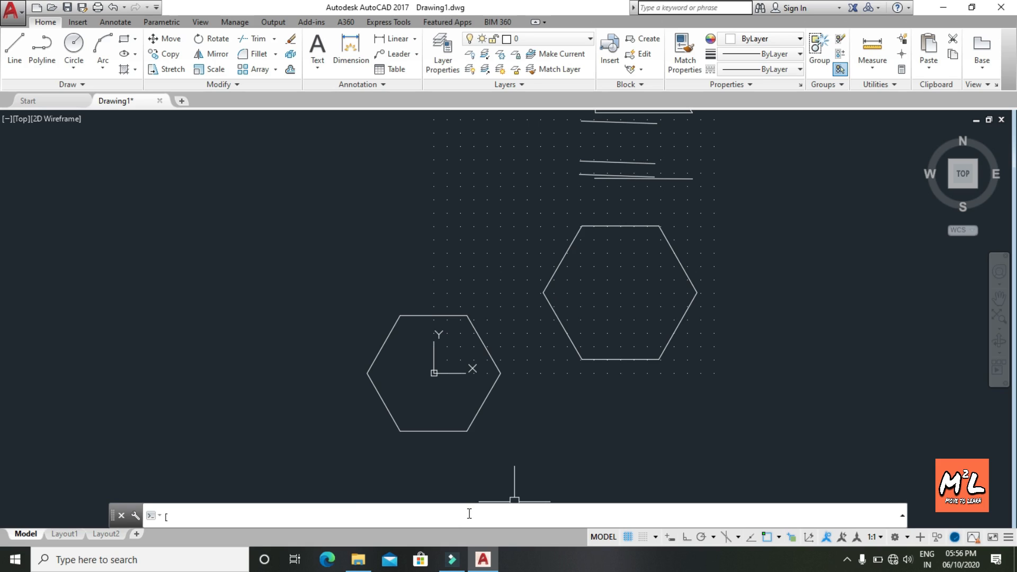
# Step: Start another six-sided polygon using the Edge option
pyautogui.write('pol')
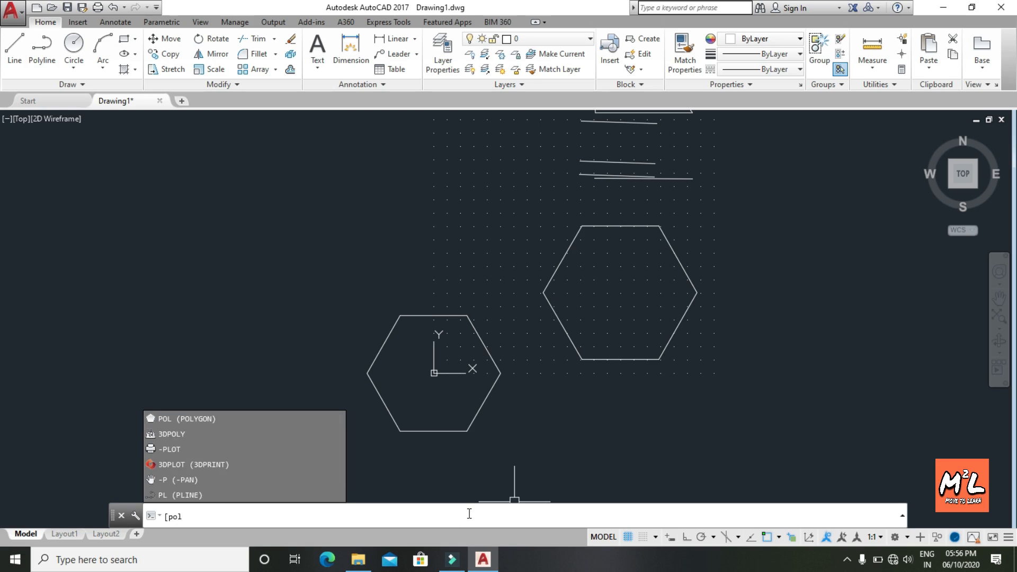
pyautogui.press('Return')
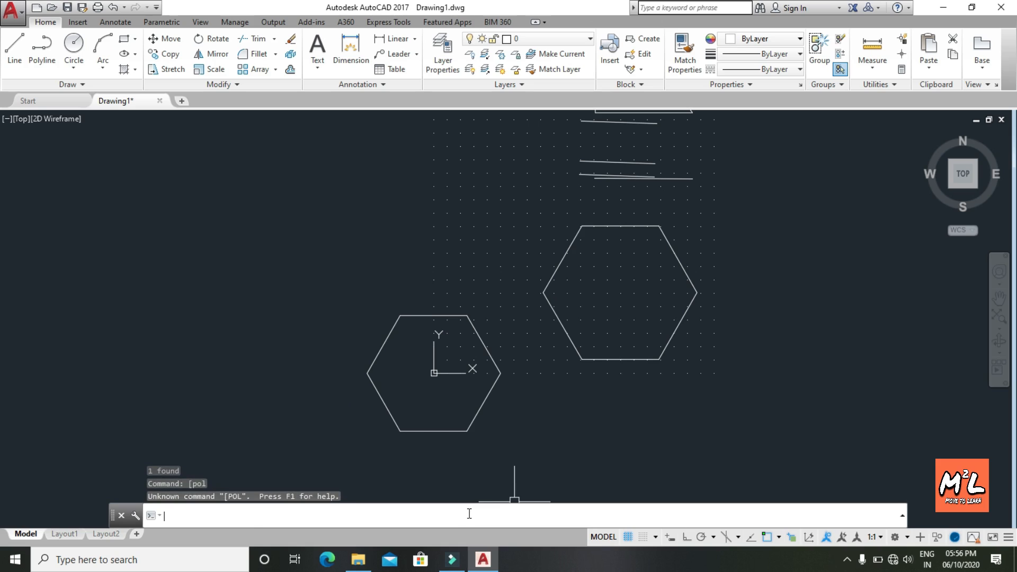
pyautogui.write('pol')
pyautogui.click(176, 397)
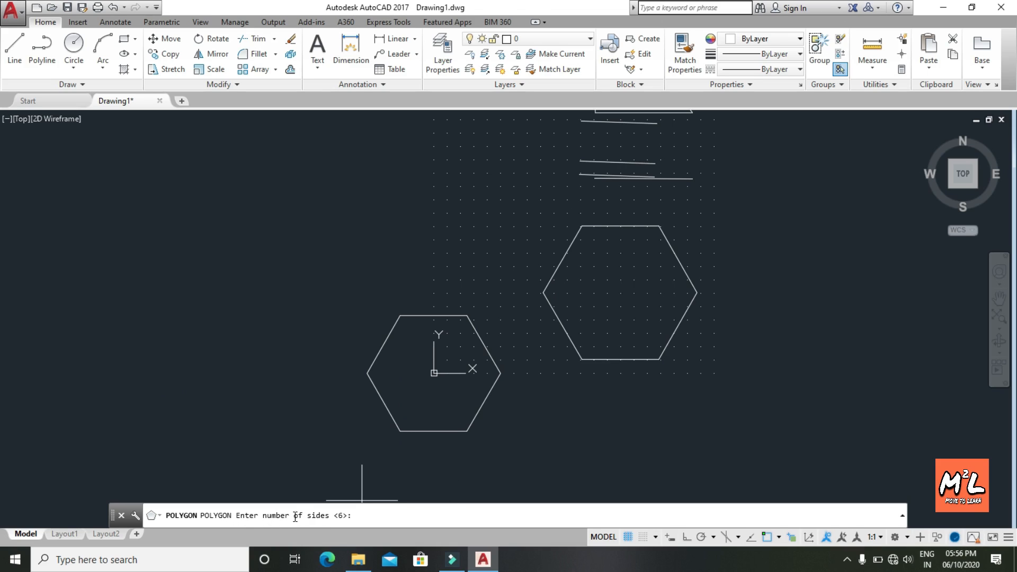
pyautogui.press('Return')
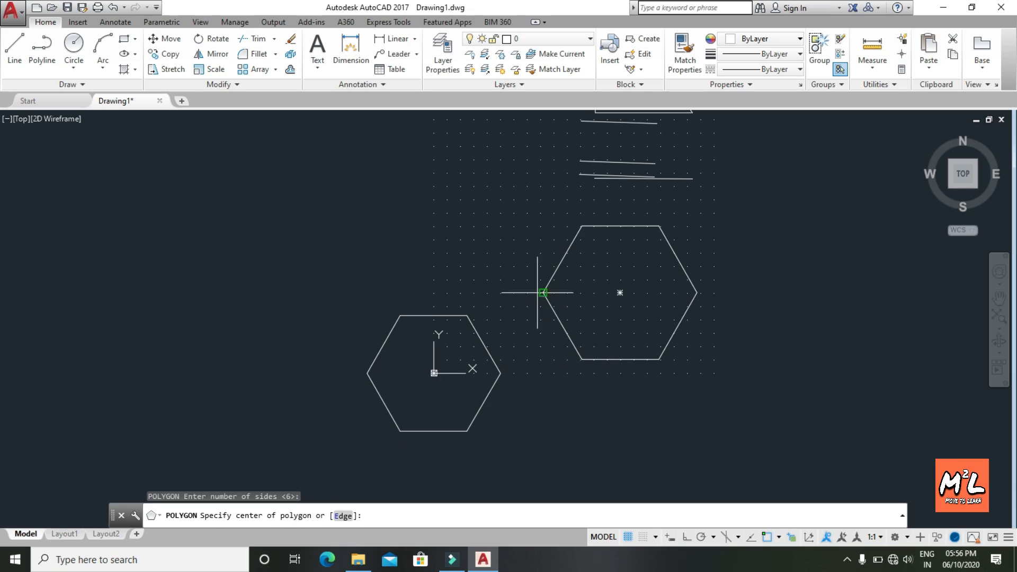
pyautogui.click(339, 516)
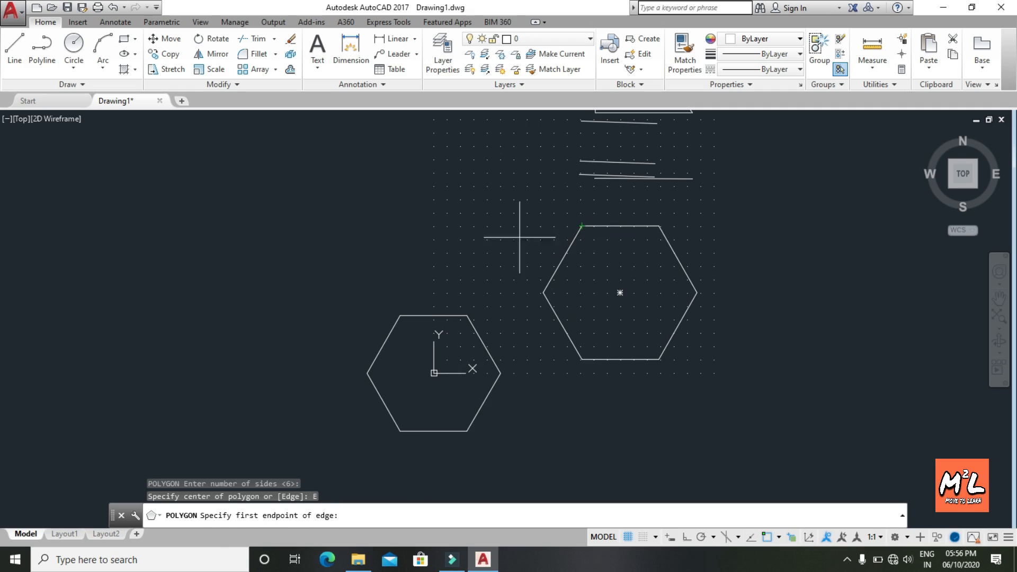
# Step: Define the hexagon's edge from the left to the right endpoint of the middle sloped line below the L shape
pyautogui.scroll(2, 505, 242)
pyautogui.scroll(-4, 505, 242)
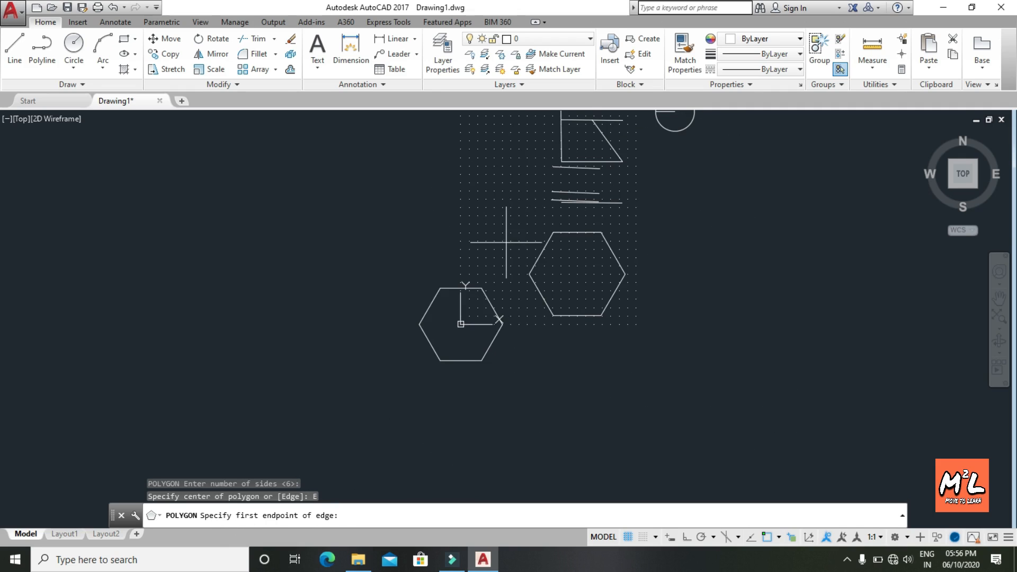
pyautogui.scroll(2, 510, 152)
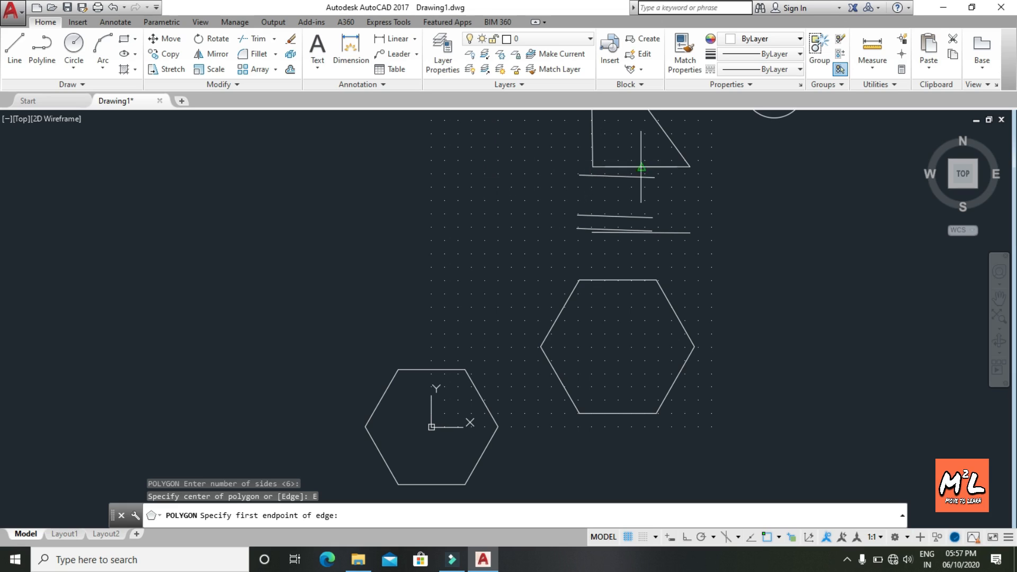
pyautogui.scroll(2, 638, 169)
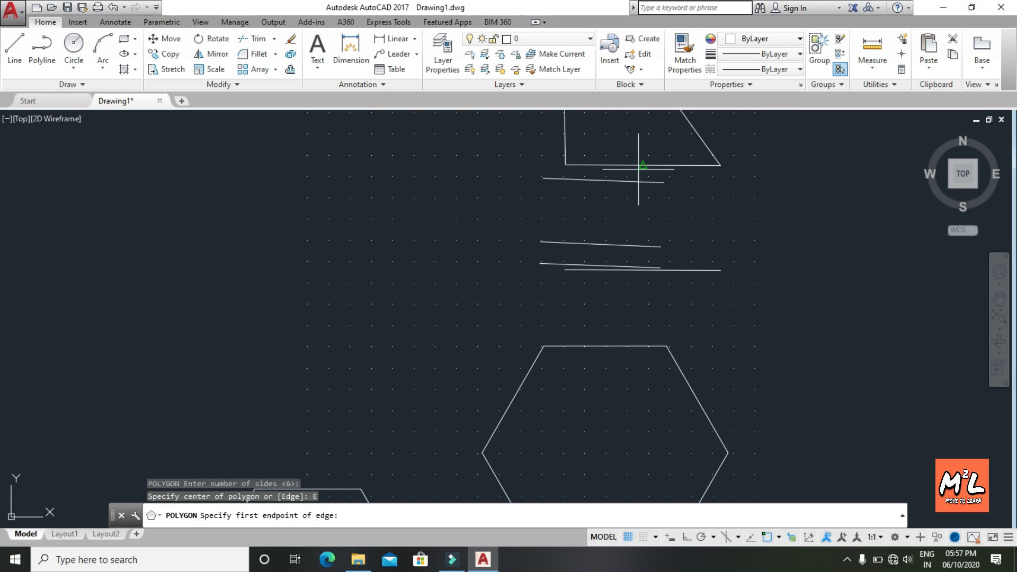
pyautogui.click(540, 242)
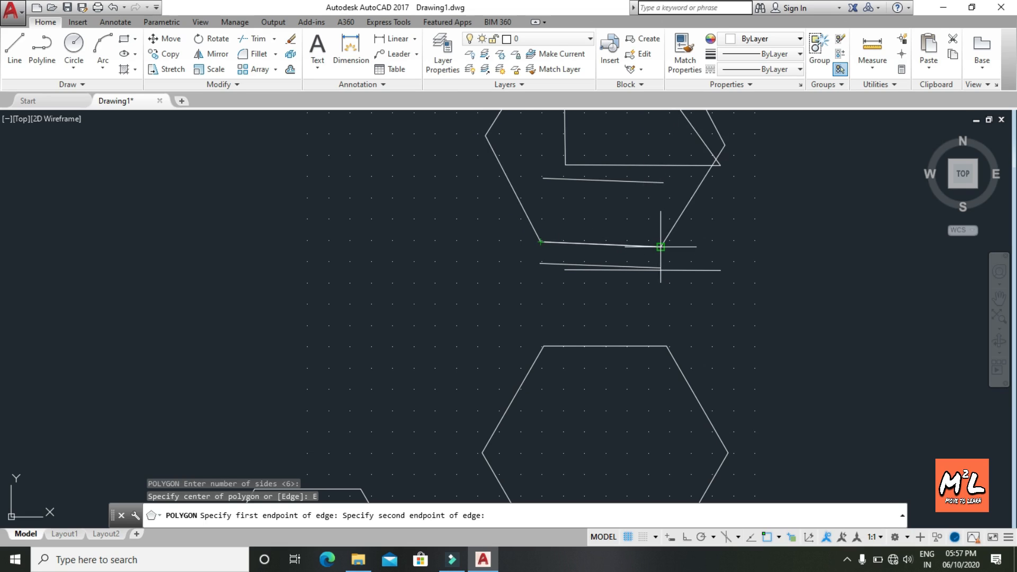
pyautogui.scroll(-4, 661, 246)
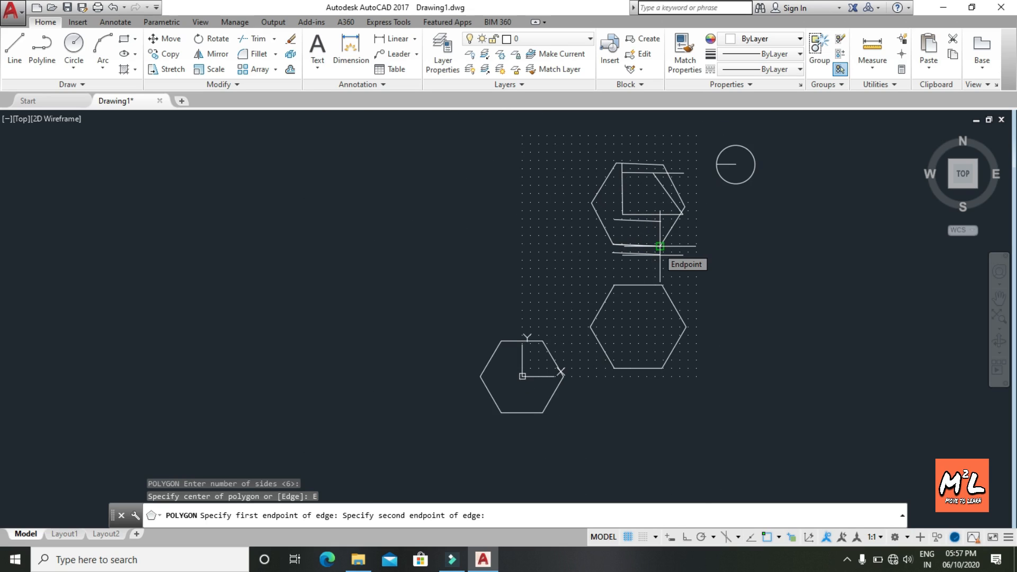
pyautogui.click(659, 246)
pyautogui.scroll(4, 657, 247)
pyautogui.scroll(-4, 655, 246)
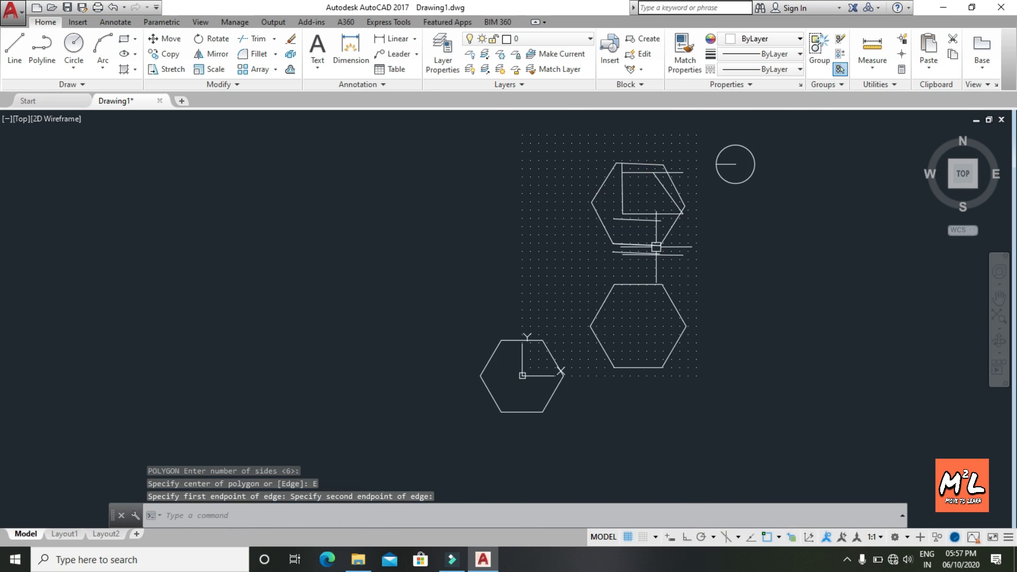